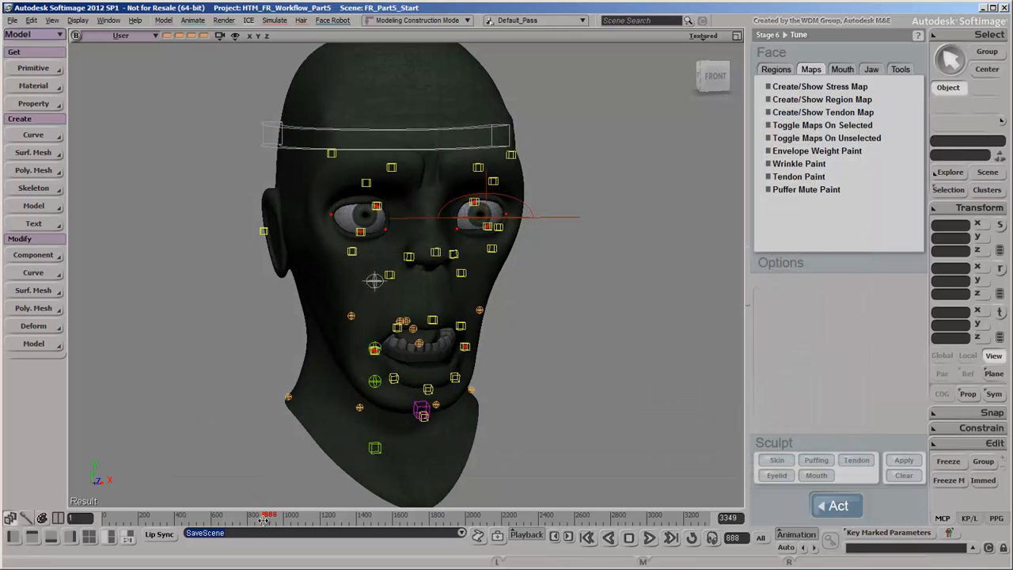
Step: Scrub the playhead back from around frame 888 to the closed-mouth pose near frame 783
left_click_drag(261, 518, 256, 519)
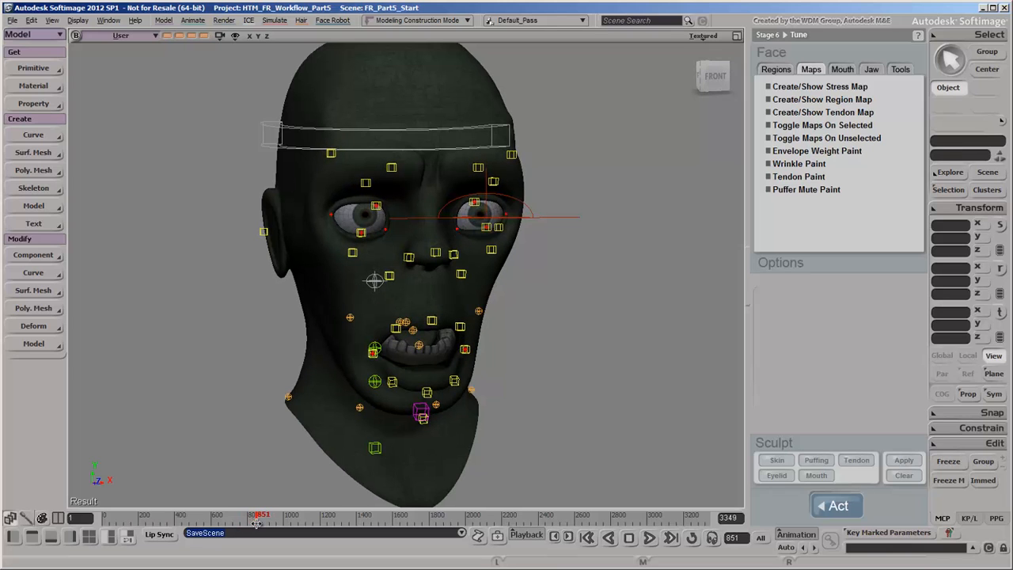
left_click_drag(257, 519, 245, 526)
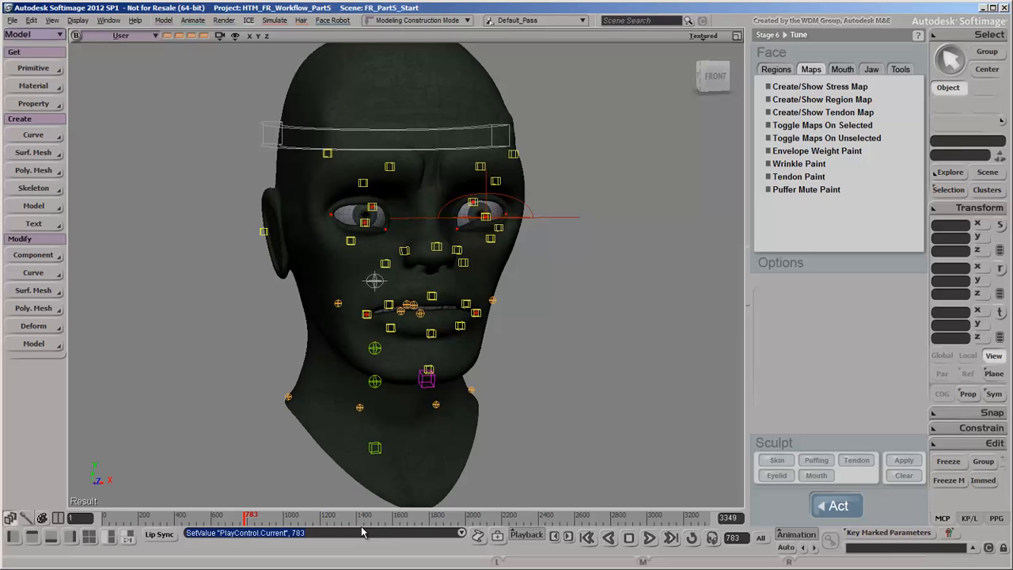
Step: Return to the first frame, show the Jaw settings, switch the viewport to Shaded and go to frame 835
left_click(587, 538)
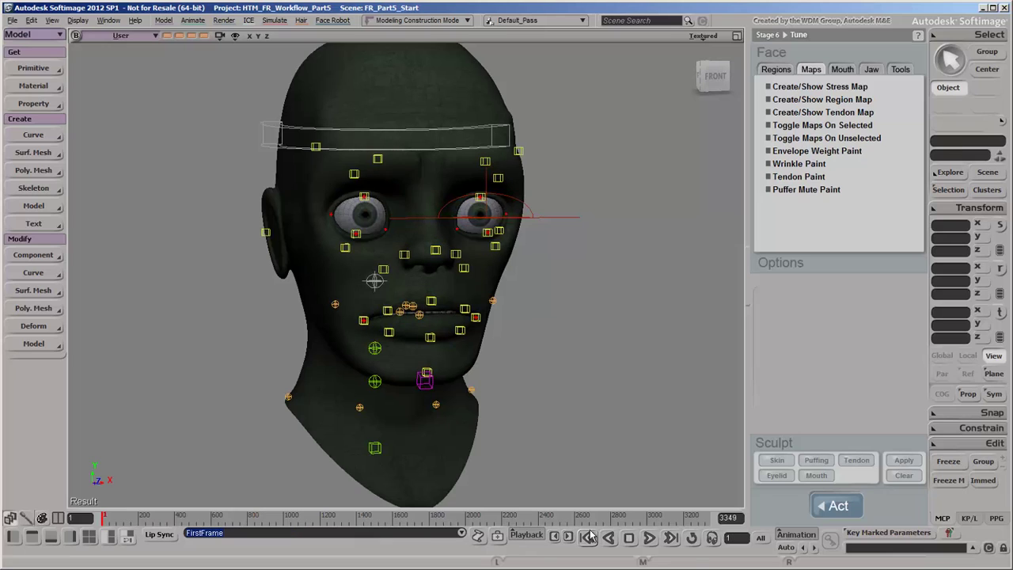
left_click(871, 69)
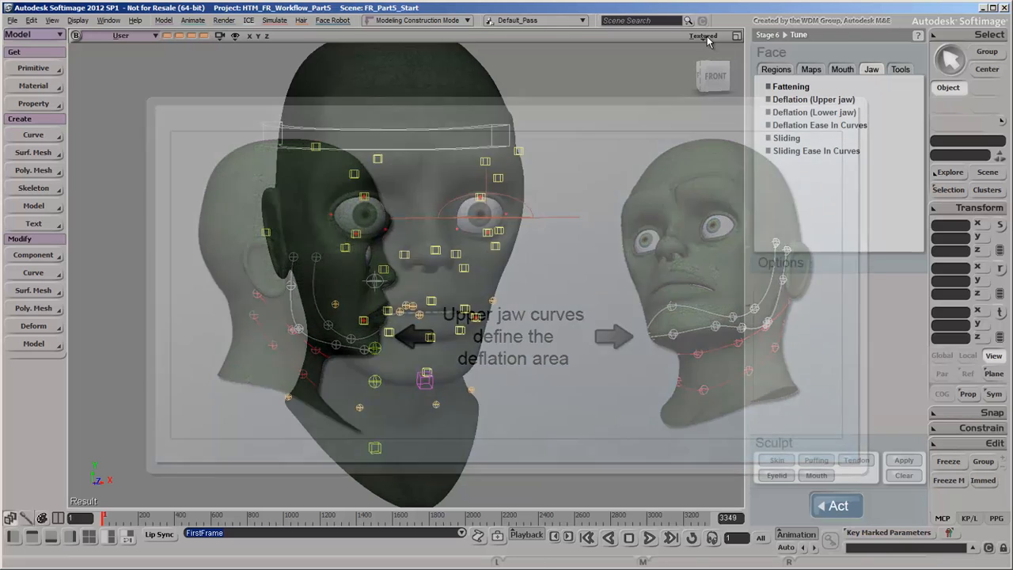
left_click(703, 36)
left_click(654, 228)
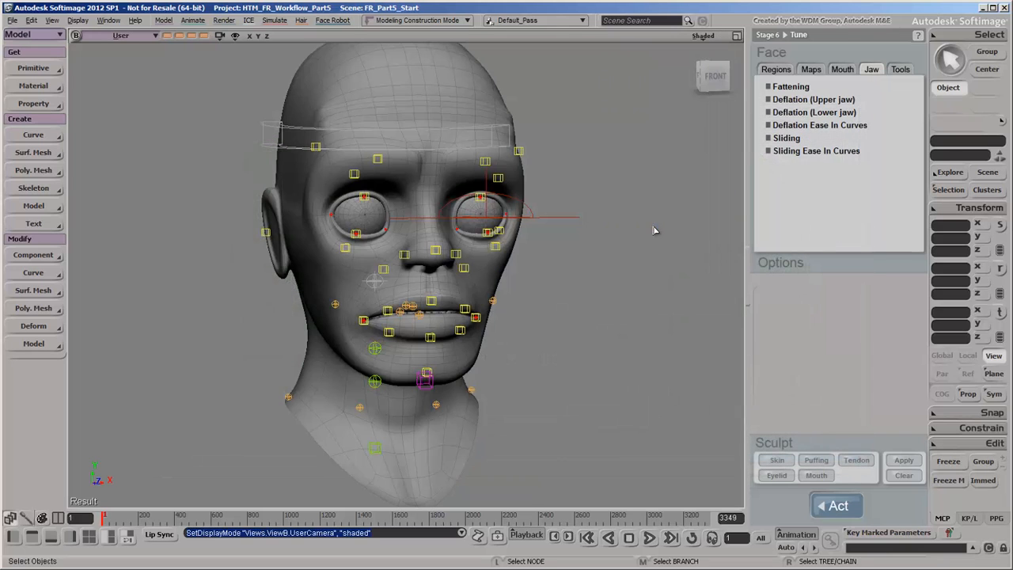
type("835")
key("Return")
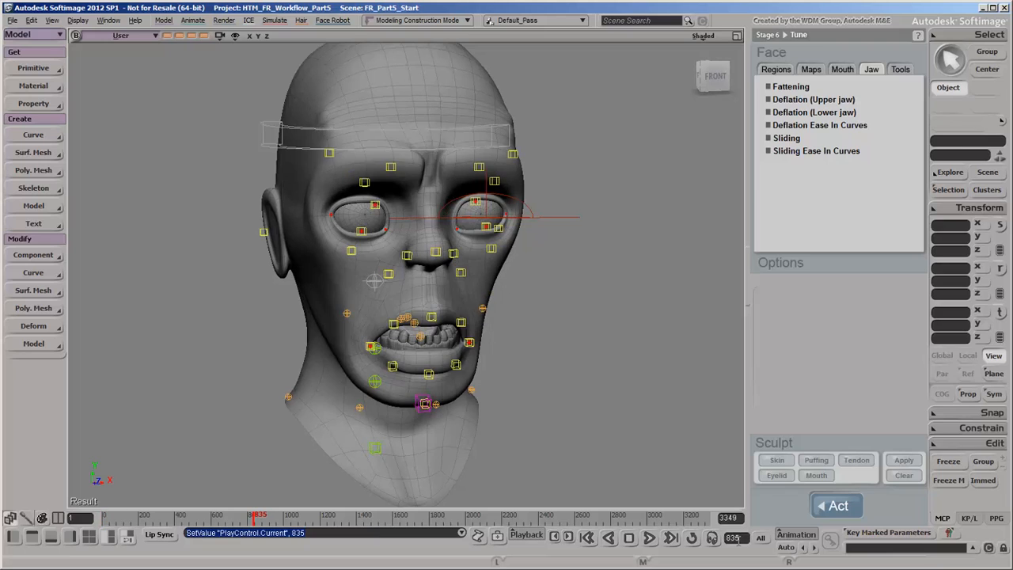
left_click(807, 127)
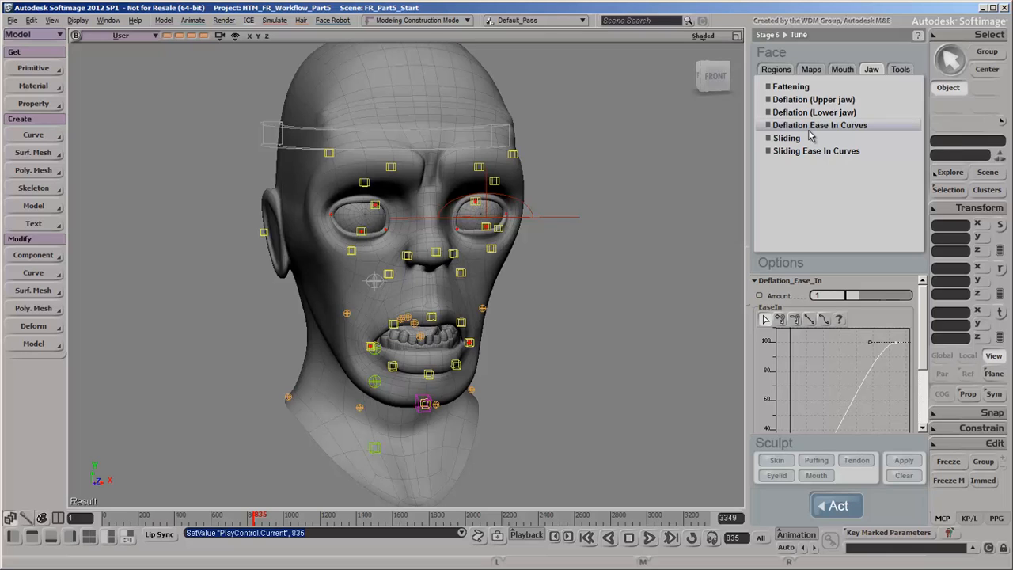
left_click_drag(923, 294, 927, 326)
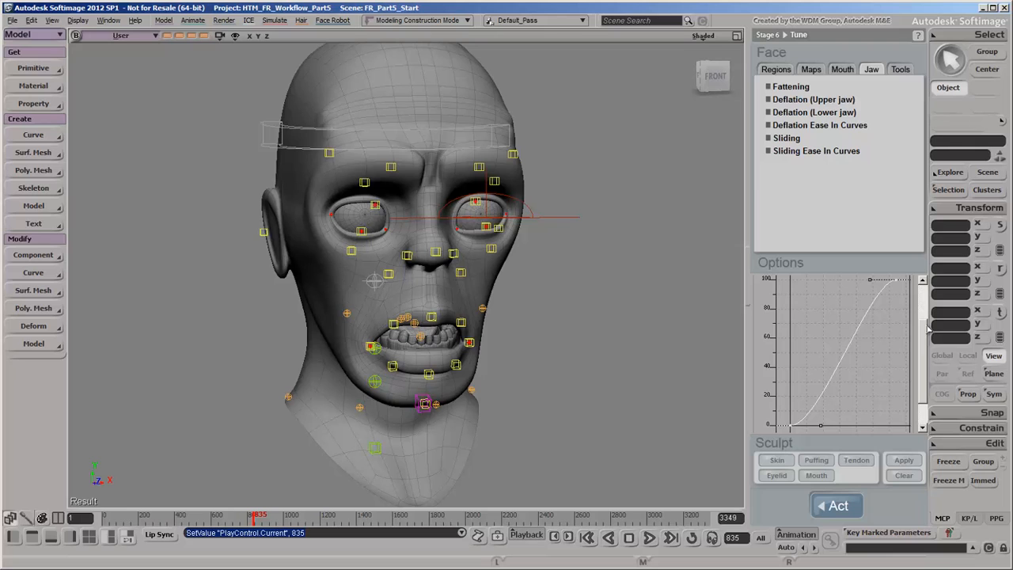
left_click_drag(927, 326, 926, 294)
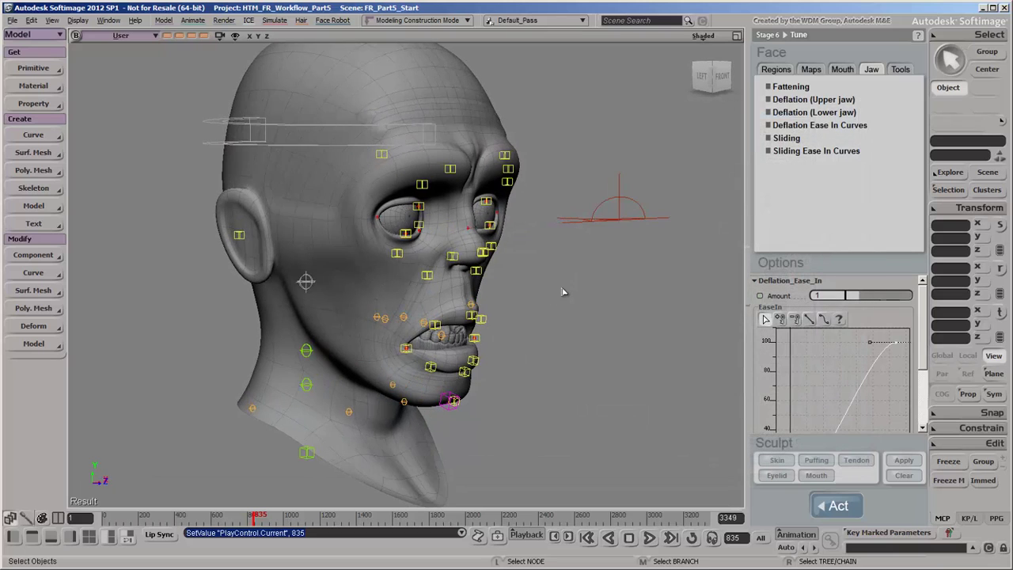
scroll(562, 291, "up", 1)
scroll(561, 291, "up", 1)
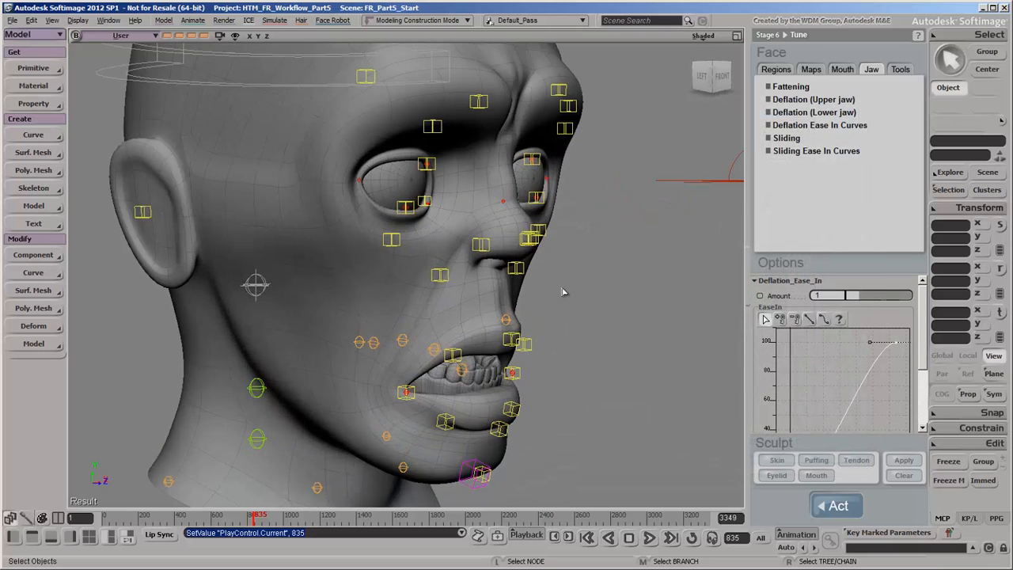
left_click_drag(837, 296, 922, 296)
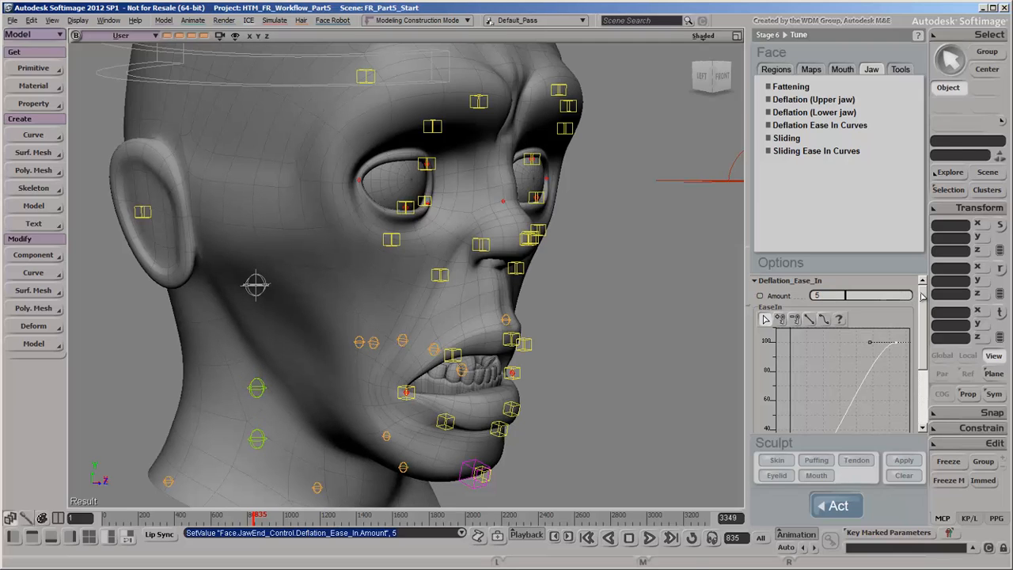
left_click_drag(902, 343, 842, 350)
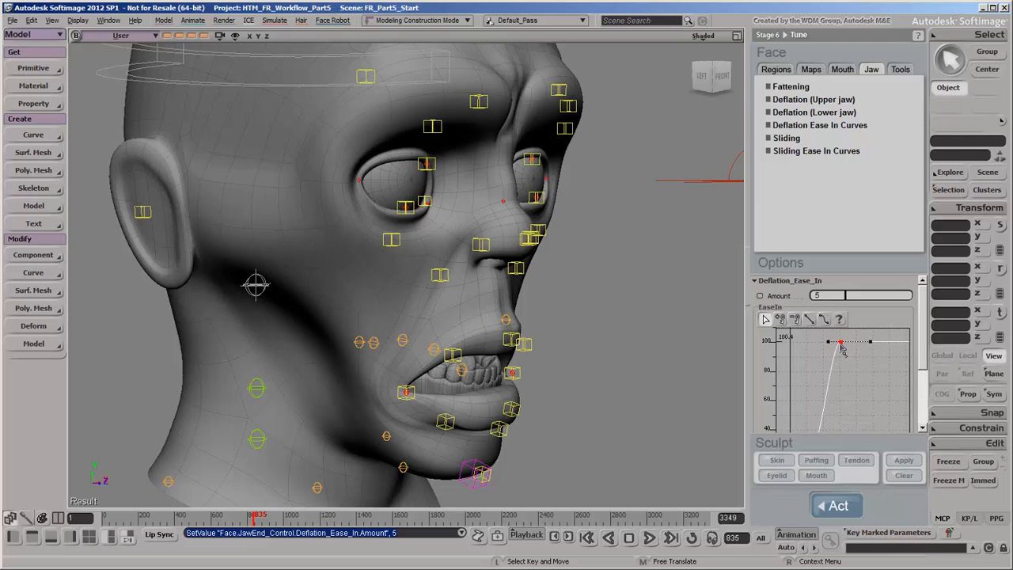
scroll(926, 350, "down", 3)
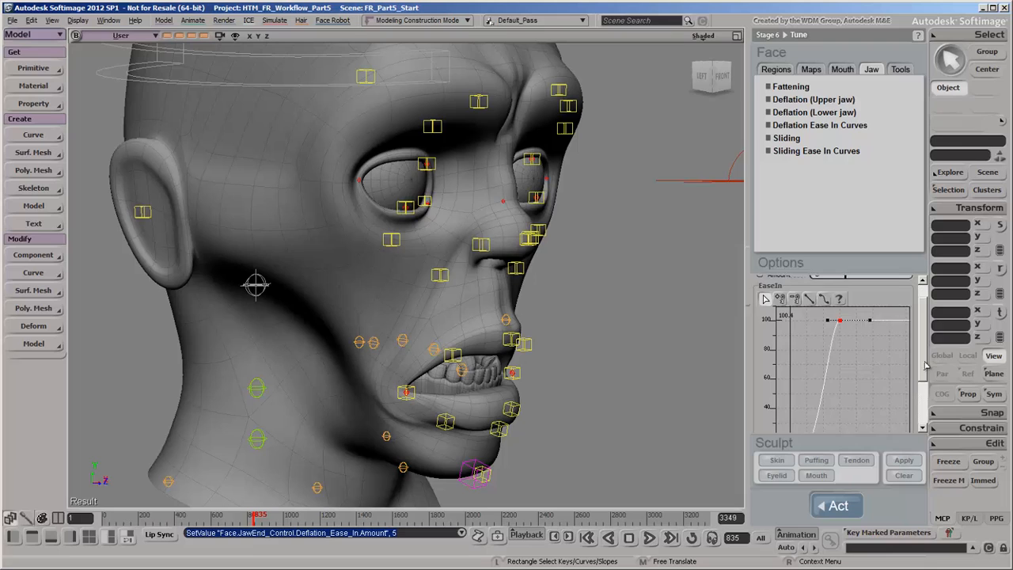
key("ctrl+z")
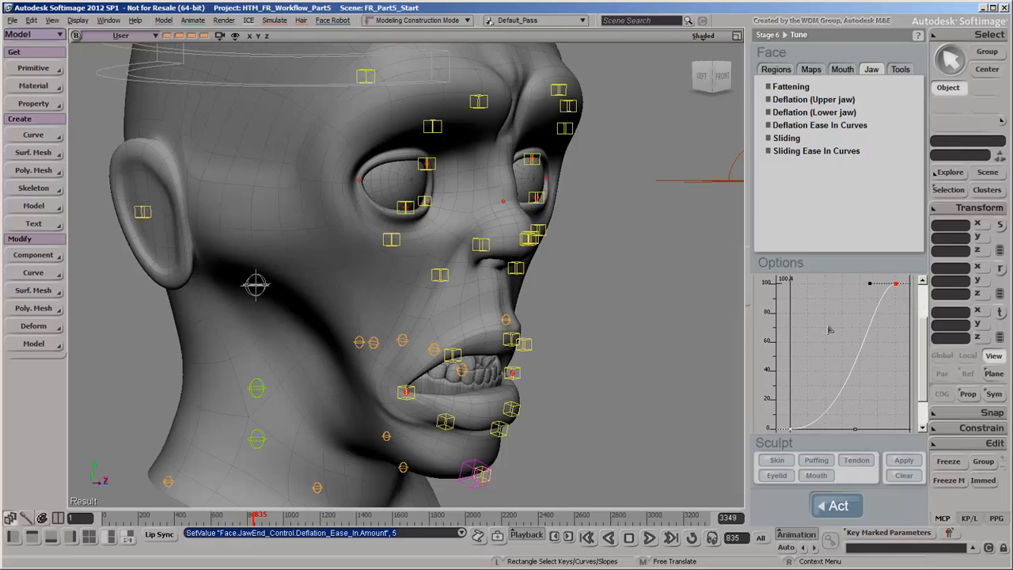
left_click_drag(871, 287, 864, 285)
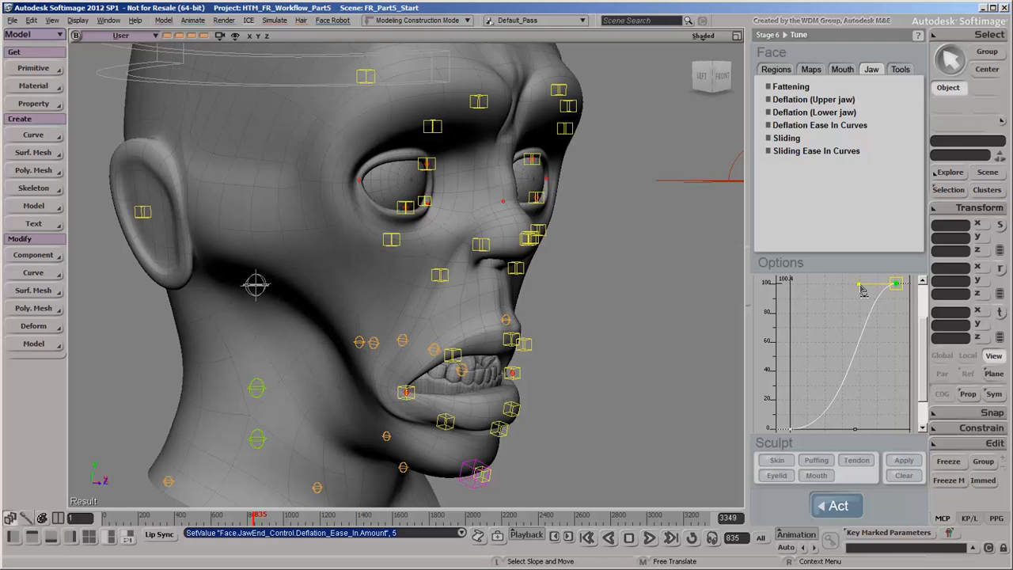
mouse_move(859, 433)
left_mouse_down()
mouse_move(847, 434)
mouse_move(858, 429)
left_mouse_up()
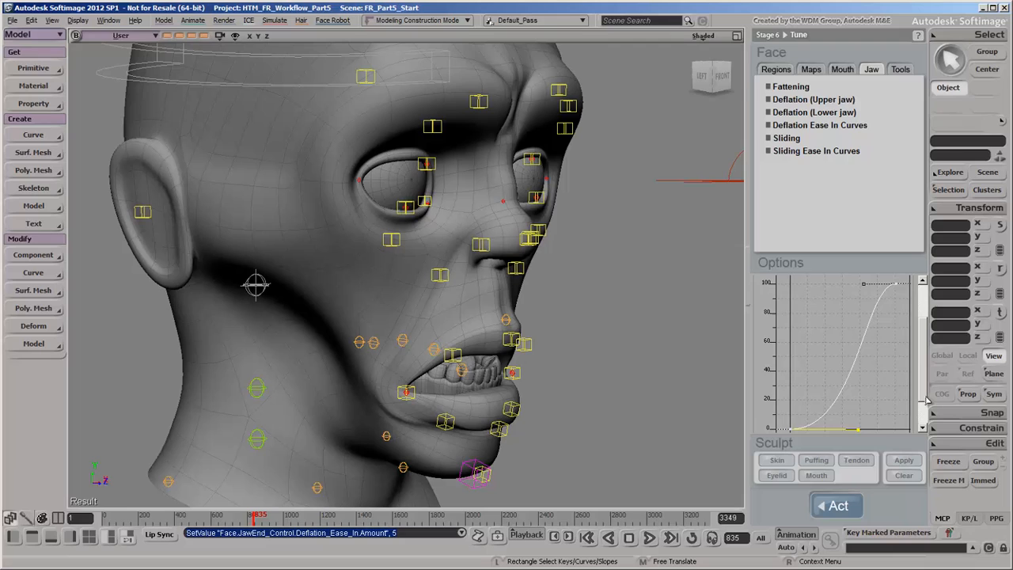
scroll(922, 388, "up", 3)
double_click(823, 296)
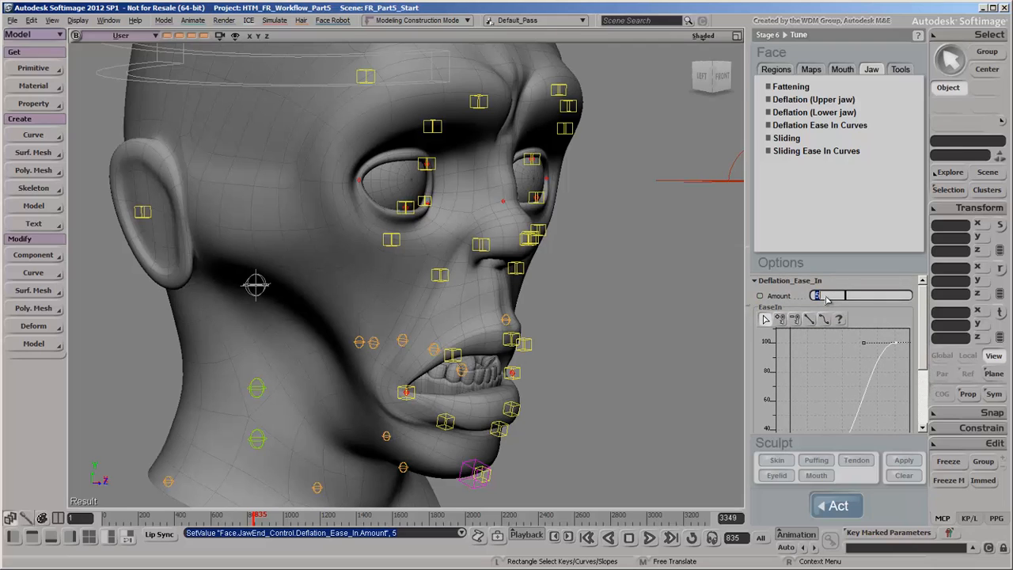
type("1")
key("Return")
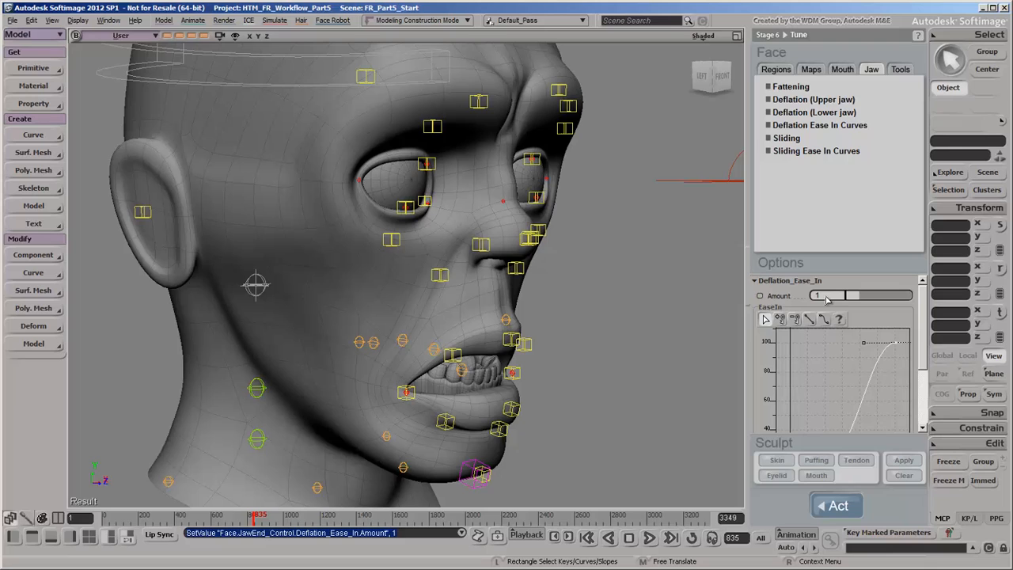
Step: Try moving keys on the upper-jaw Deflation curve, then undo those changes
left_click(865, 103)
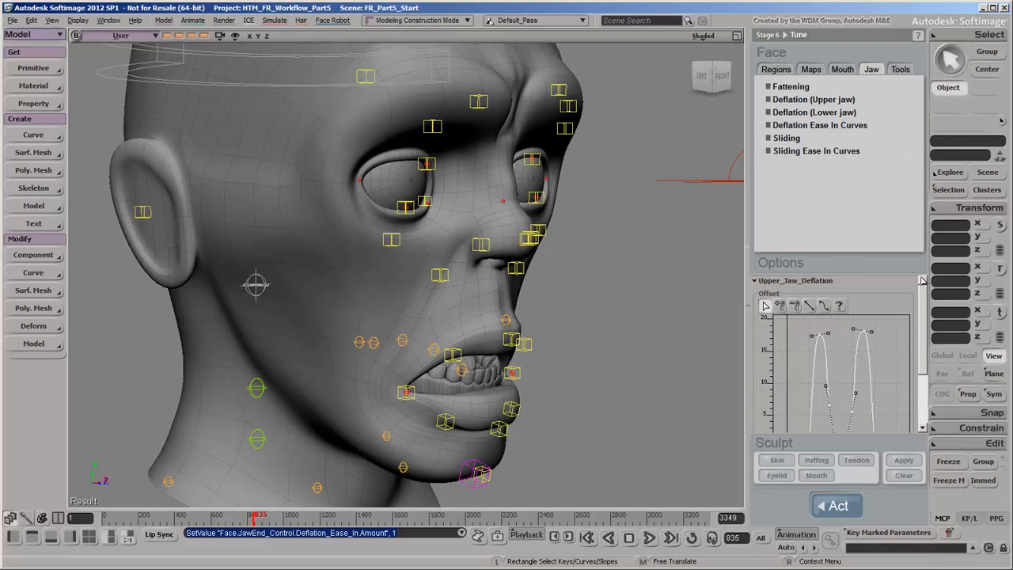
left_click_drag(920, 296, 922, 327)
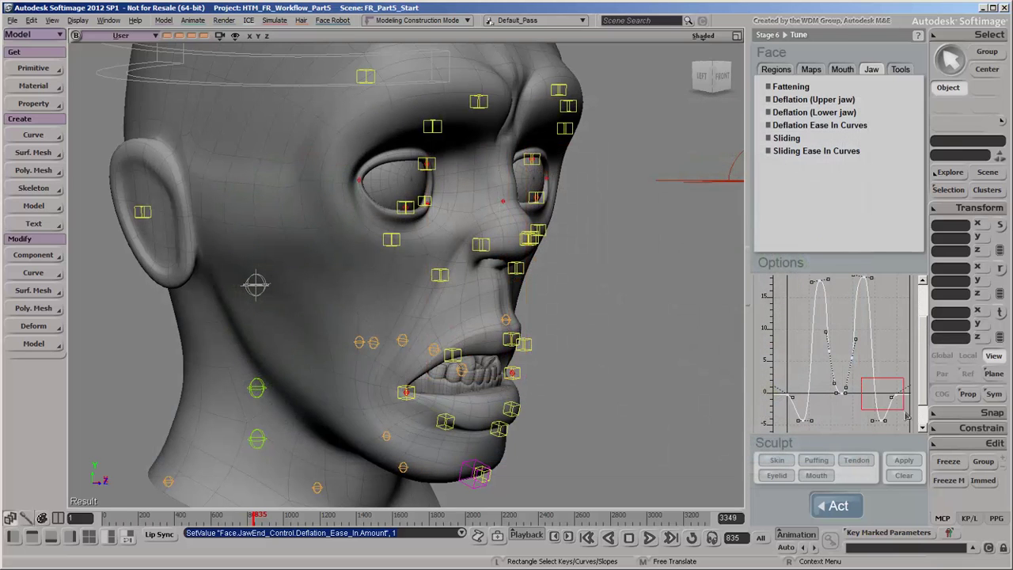
mouse_move(864, 381)
left_mouse_down()
mouse_move(910, 427)
mouse_move(886, 316)
left_mouse_up()
key("ctrl+z")
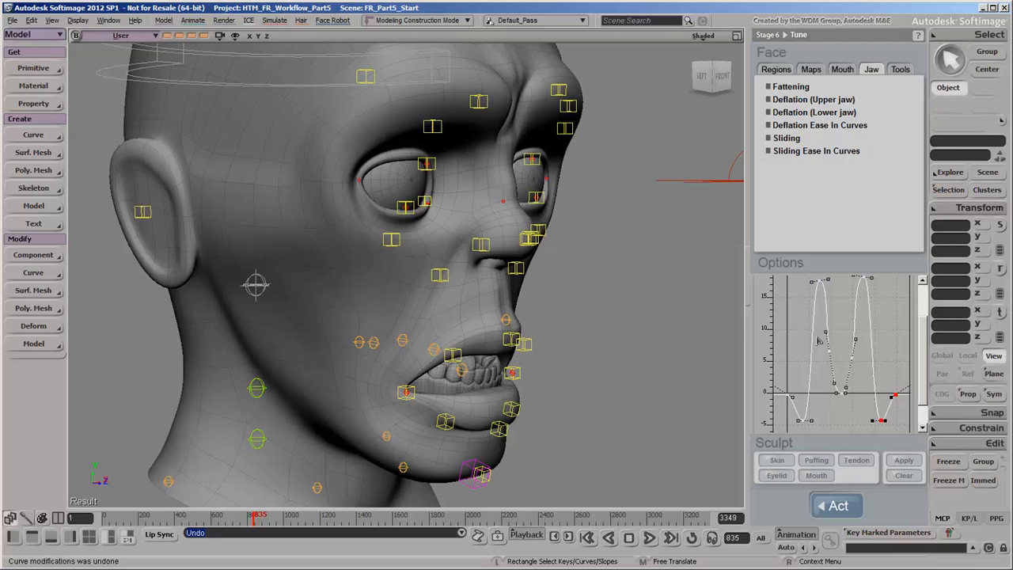
mouse_move(818, 341)
left_mouse_down()
mouse_move(864, 407)
mouse_move(840, 360)
mouse_move(840, 332)
left_mouse_up()
key("m")
key("ctrl+z")
key("ctrl+z")
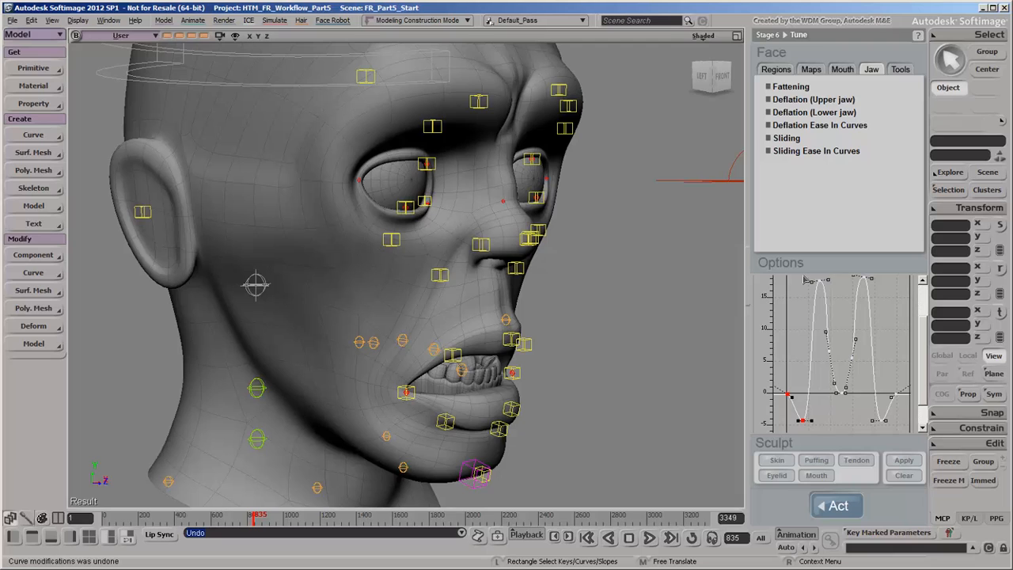
Step: Raise the two peak keys of the upper-jaw Deflation curve to a value of 30 via Key Properties
left_click_drag(807, 275, 885, 293)
key("m")
left_click_drag(842, 320, 841, 266)
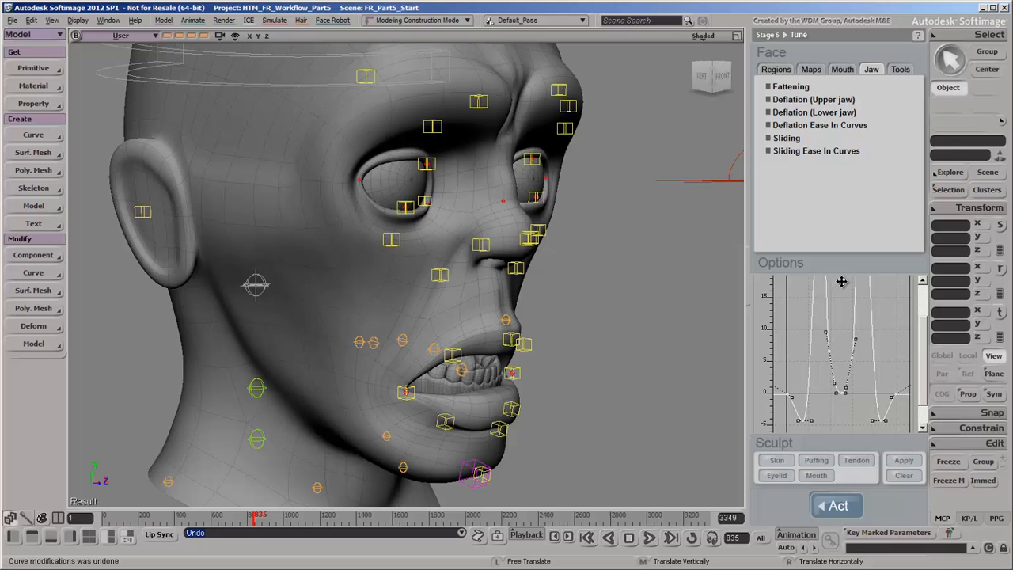
key("f")
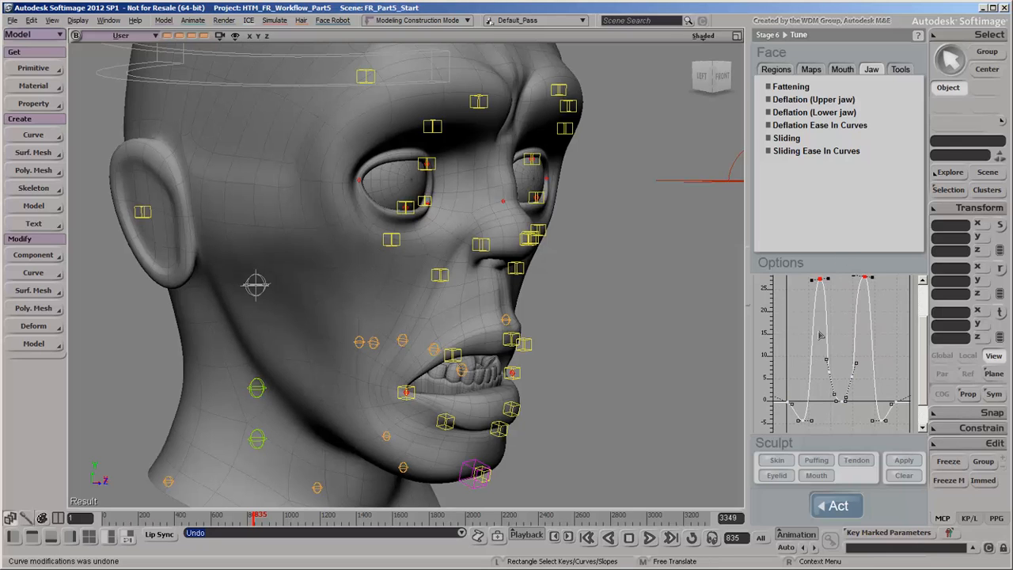
right_click(821, 281)
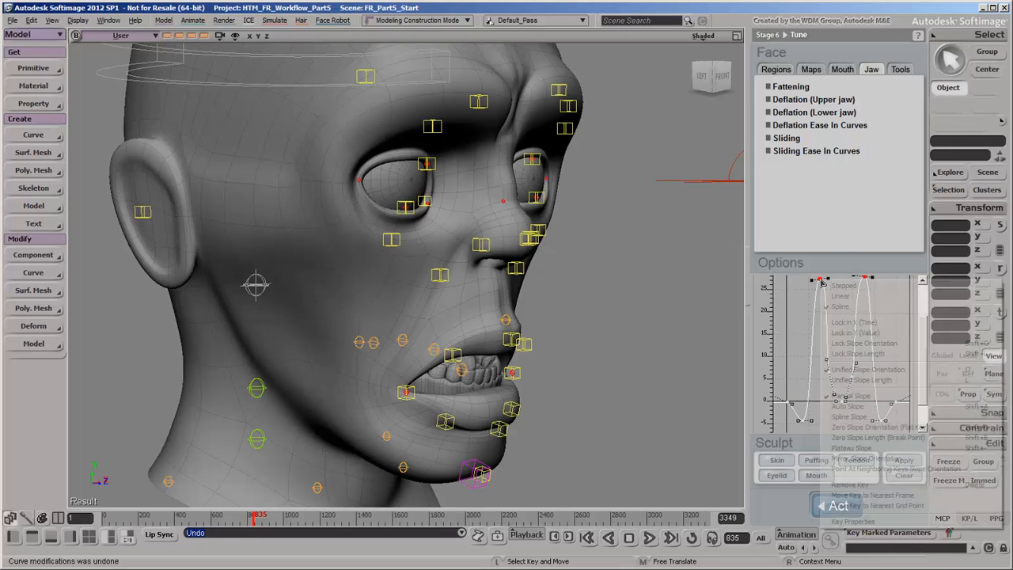
left_click(852, 520)
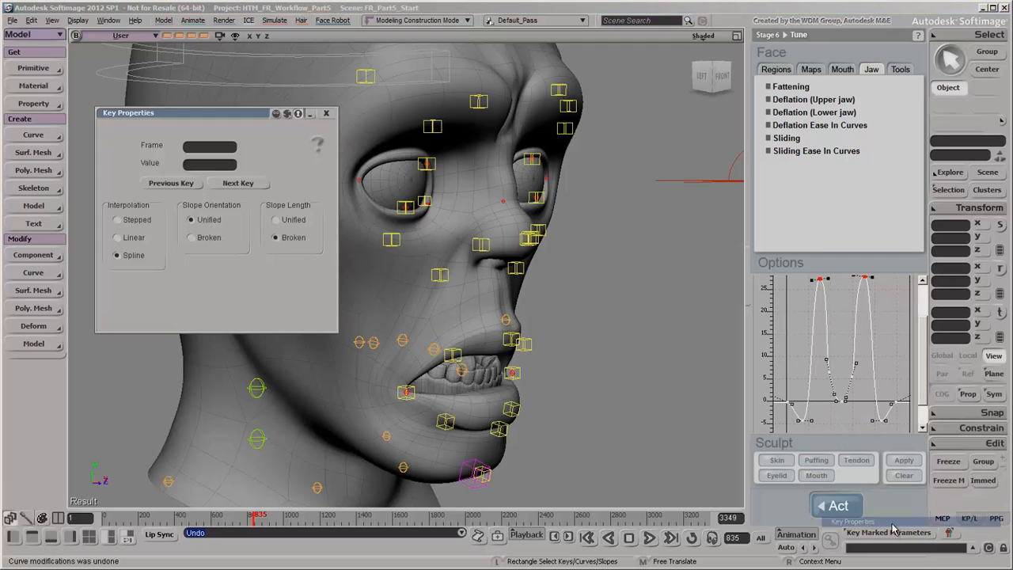
mouse_move(238, 112)
left_mouse_down()
mouse_move(231, 62)
mouse_move(217, 52)
left_mouse_up()
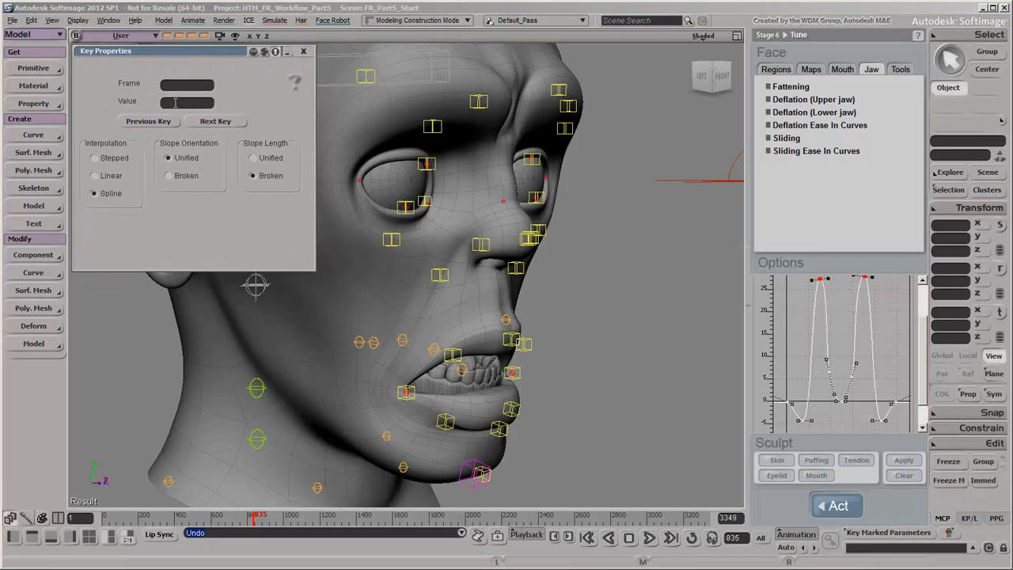
type("30")
key("Return")
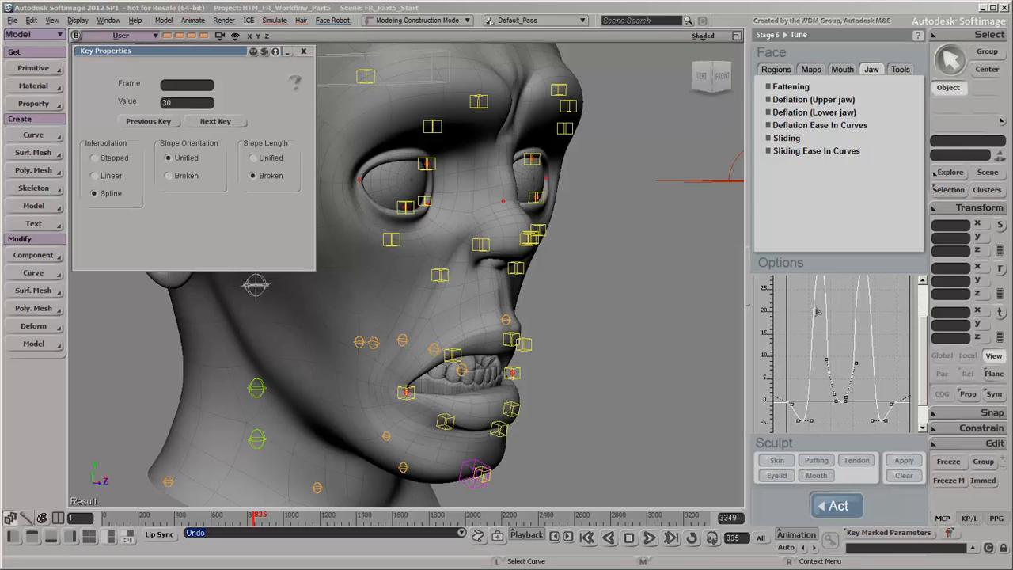
scroll(817, 312, "down", 1)
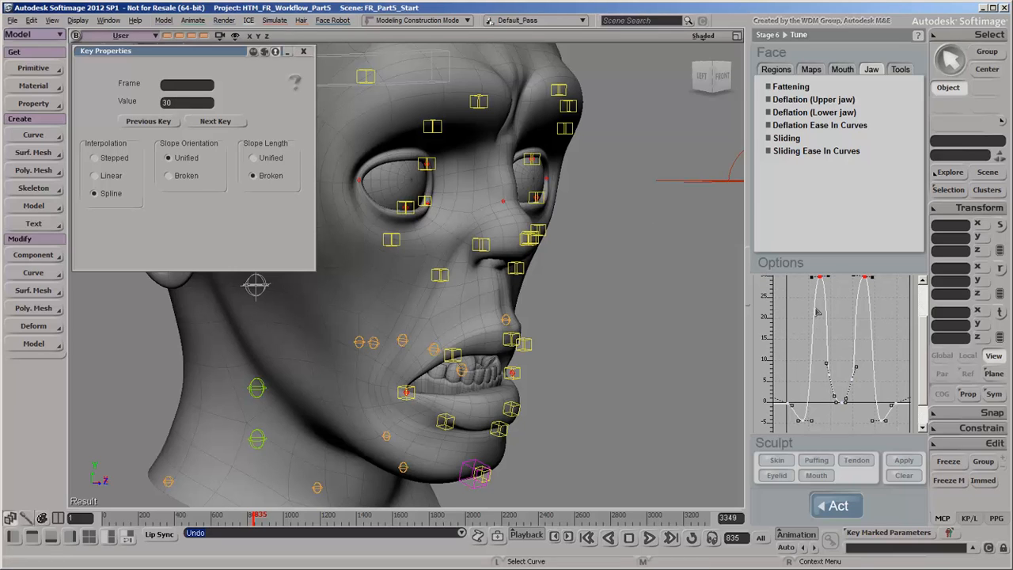
Step: Raise the two peak keys of the lower-jaw Deflation curve to a value of 35
left_click(865, 113)
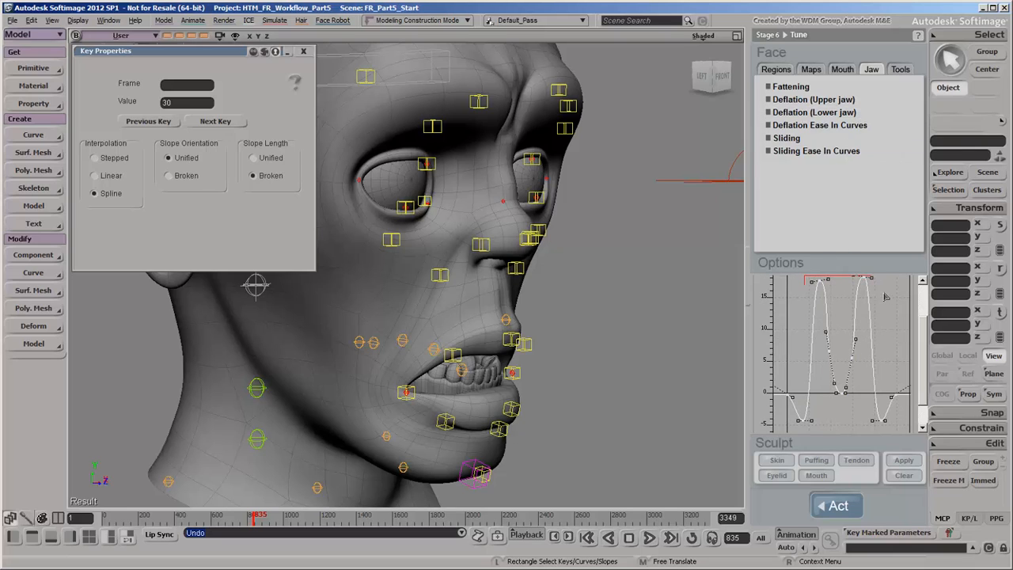
left_click_drag(807, 275, 887, 299)
left_click_drag(819, 282, 815, 269)
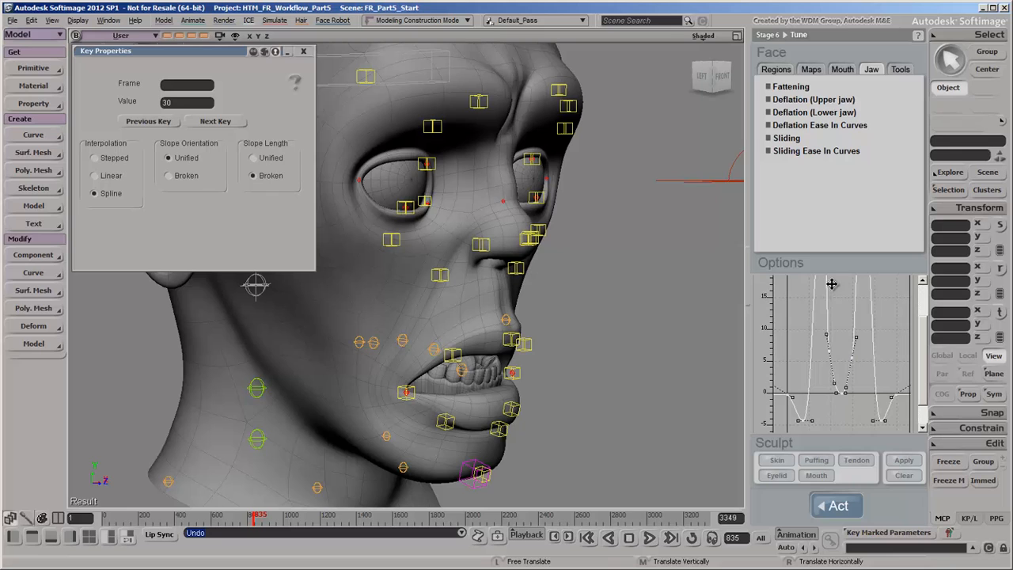
left_click(182, 102)
type("35")
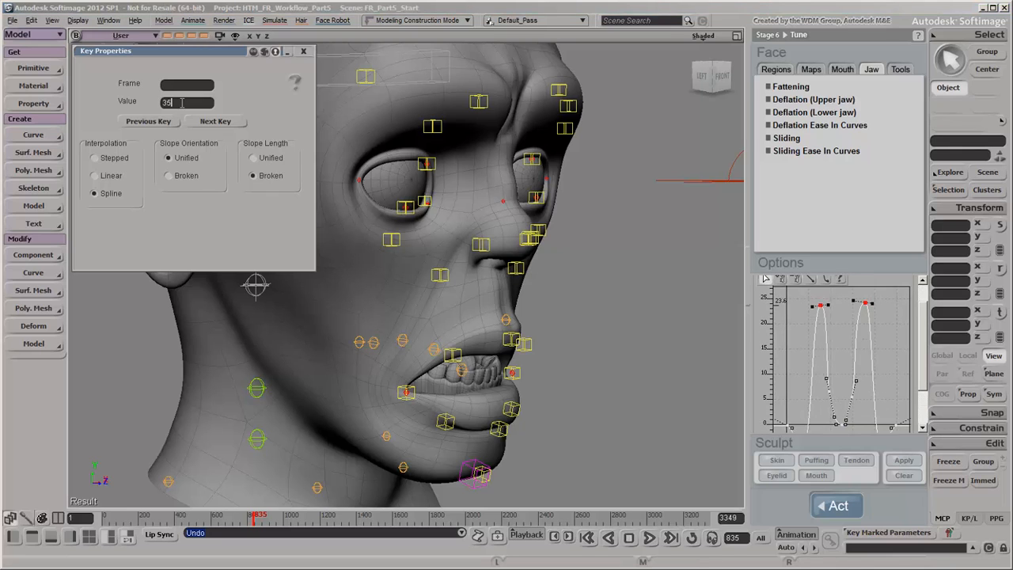
key("Return")
Step: From the side view, set the jaw Fattening Inflate amount to about 1.3
left_click(303, 51)
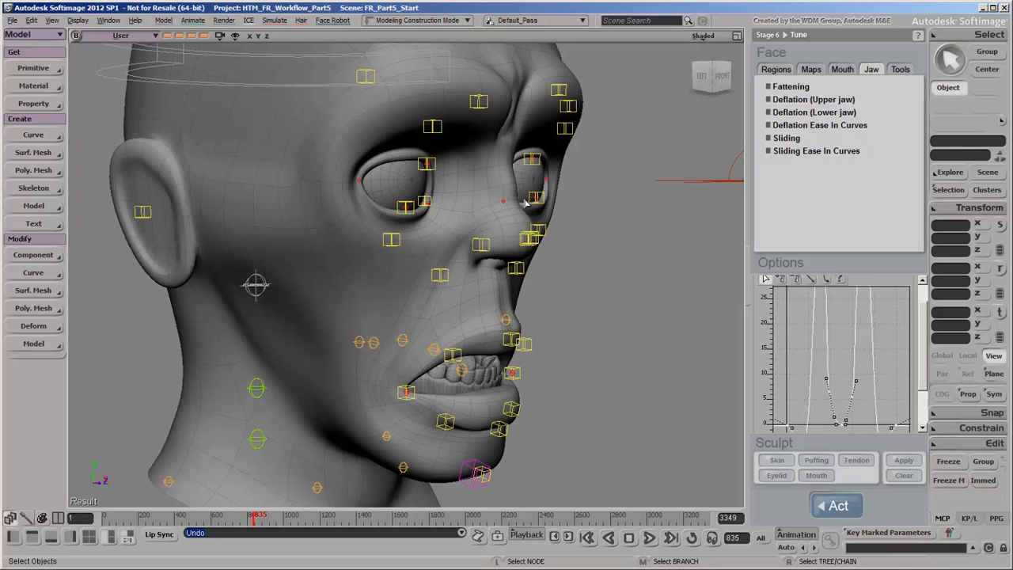
left_click(192, 36)
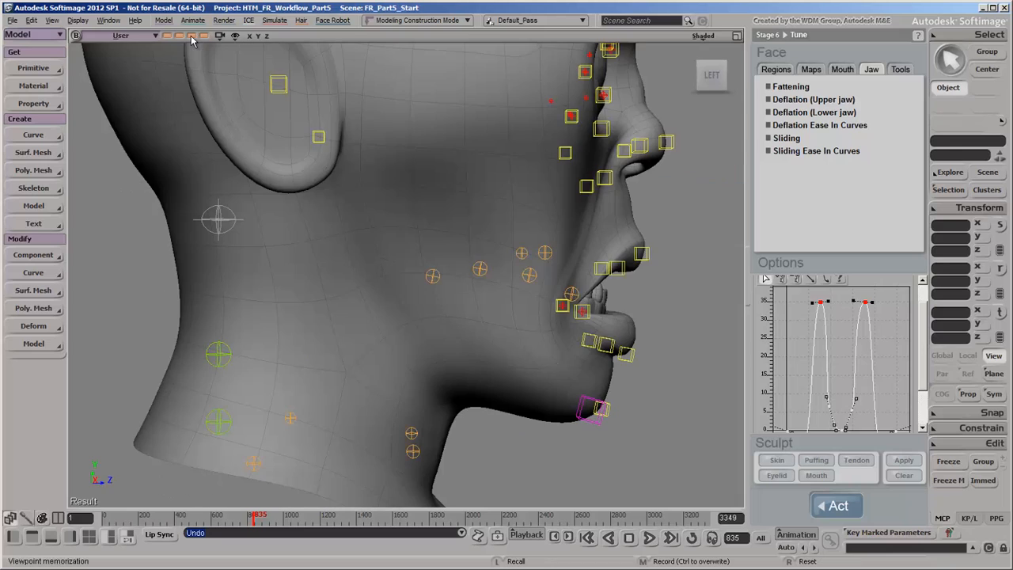
left_click(864, 88)
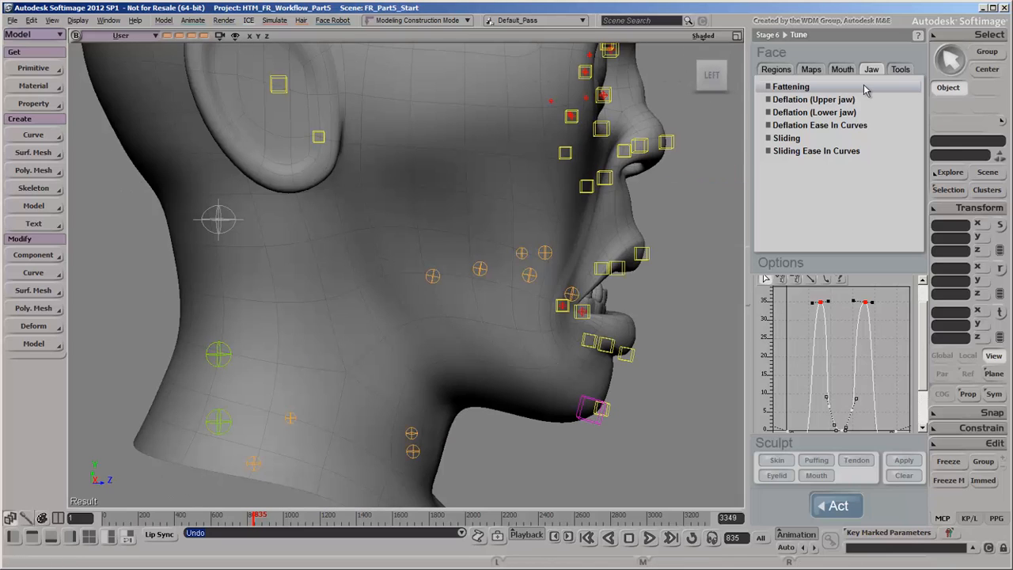
left_click(860, 87)
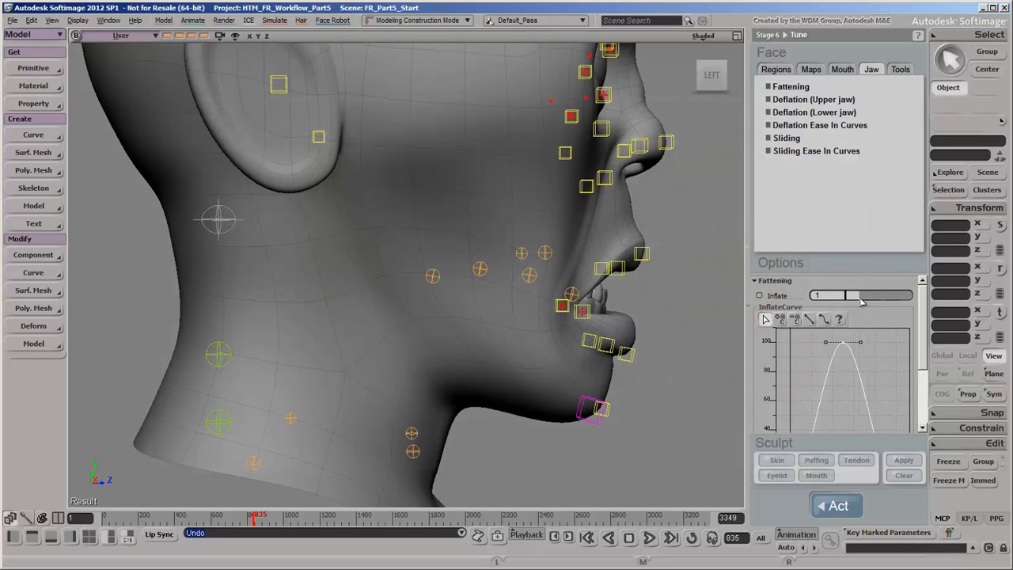
mouse_move(861, 295)
left_mouse_down()
mouse_move(916, 296)
mouse_move(840, 296)
left_mouse_up()
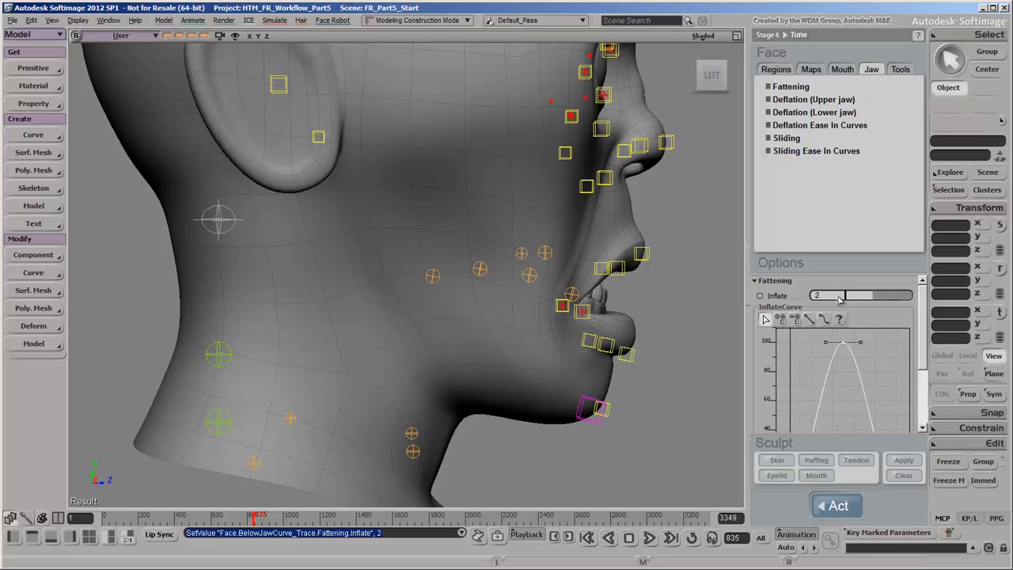
left_click_drag(923, 309, 924, 336)
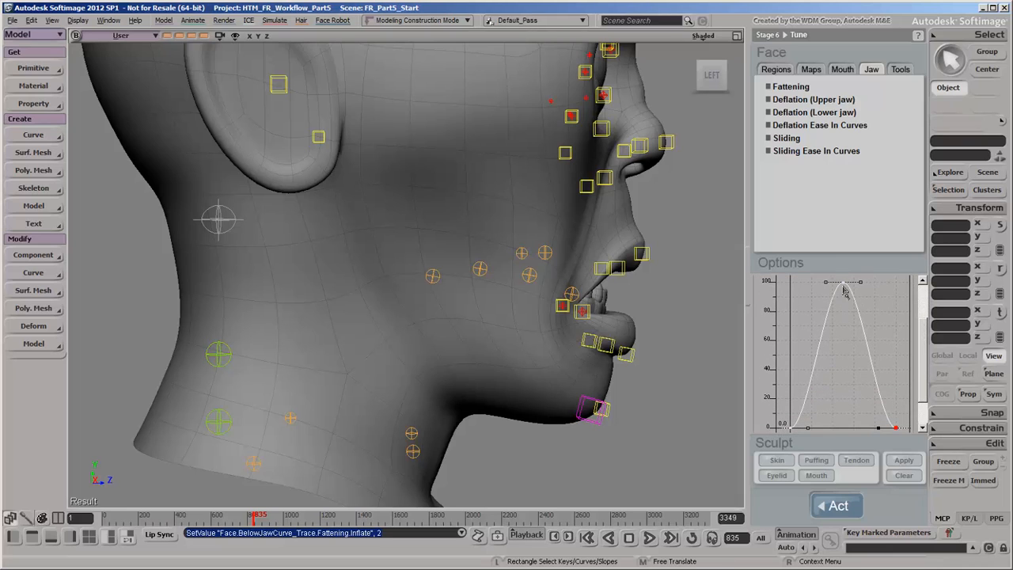
Step: Raise the inflate curve's peak key, trying 300 and settling on a value of 110
left_click(843, 283)
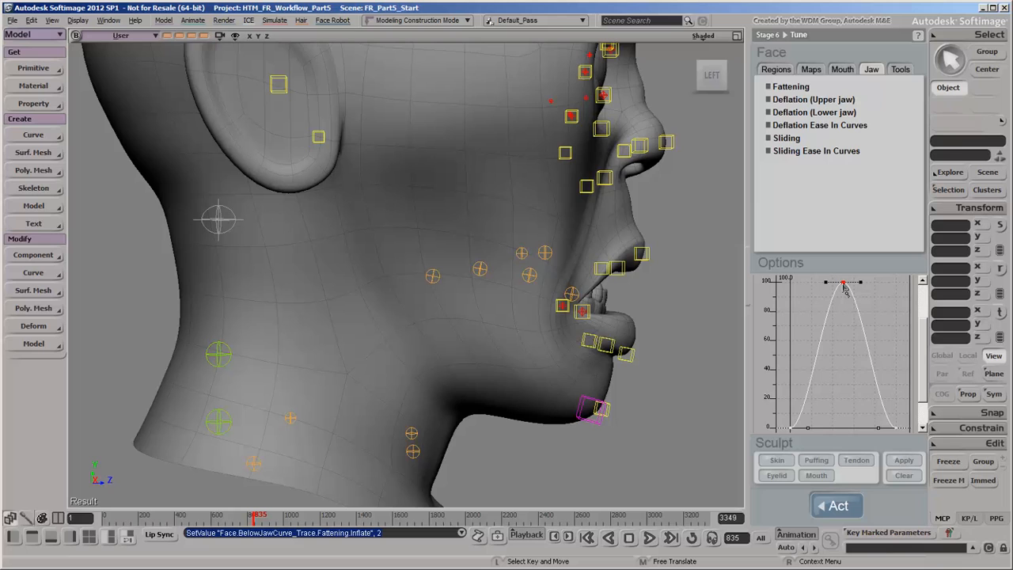
left_click_drag(843, 283, 847, 253)
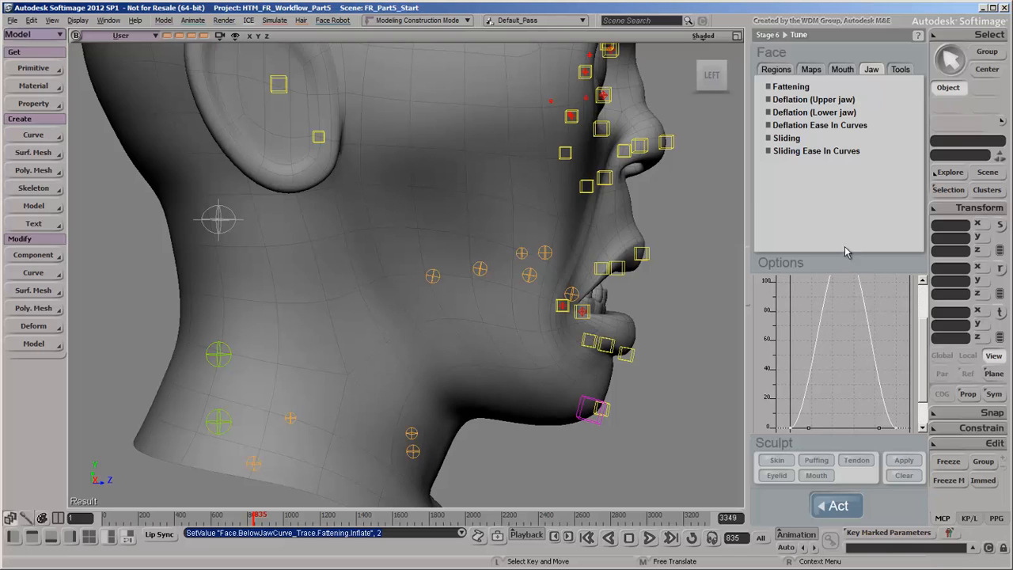
left_click(843, 284)
right_click(843, 283)
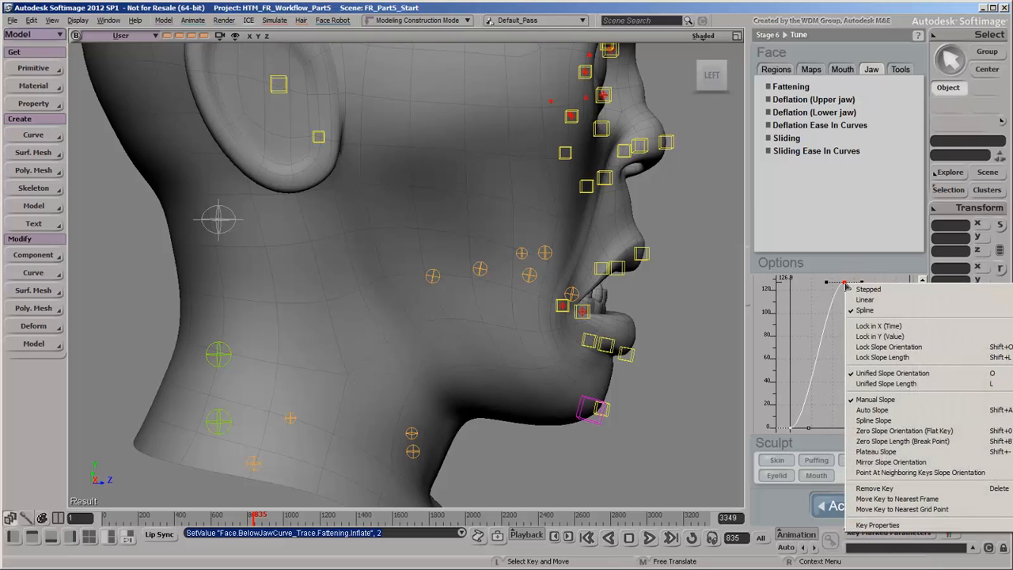
left_click(878, 525)
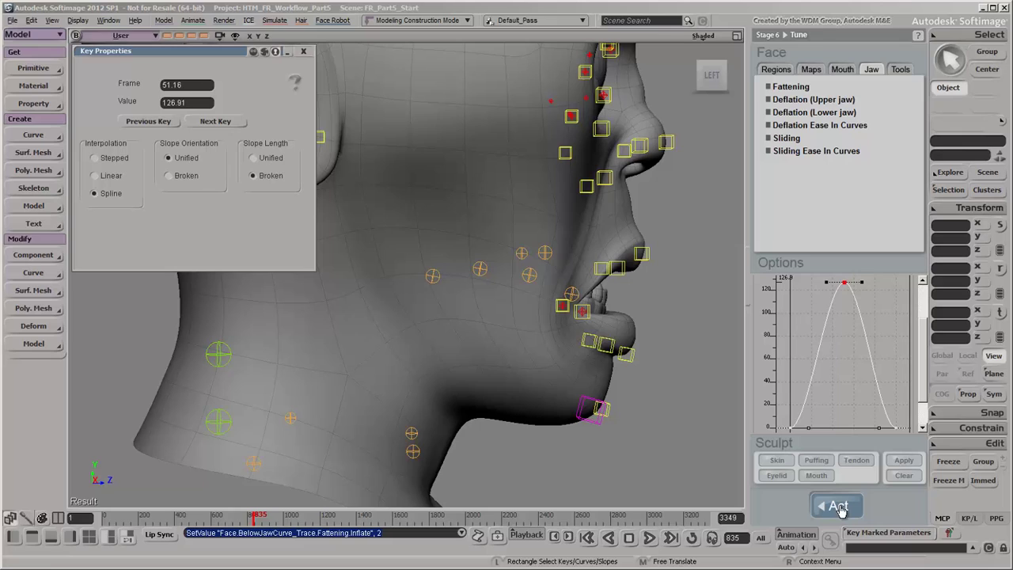
double_click(187, 102)
type("300")
key("Return")
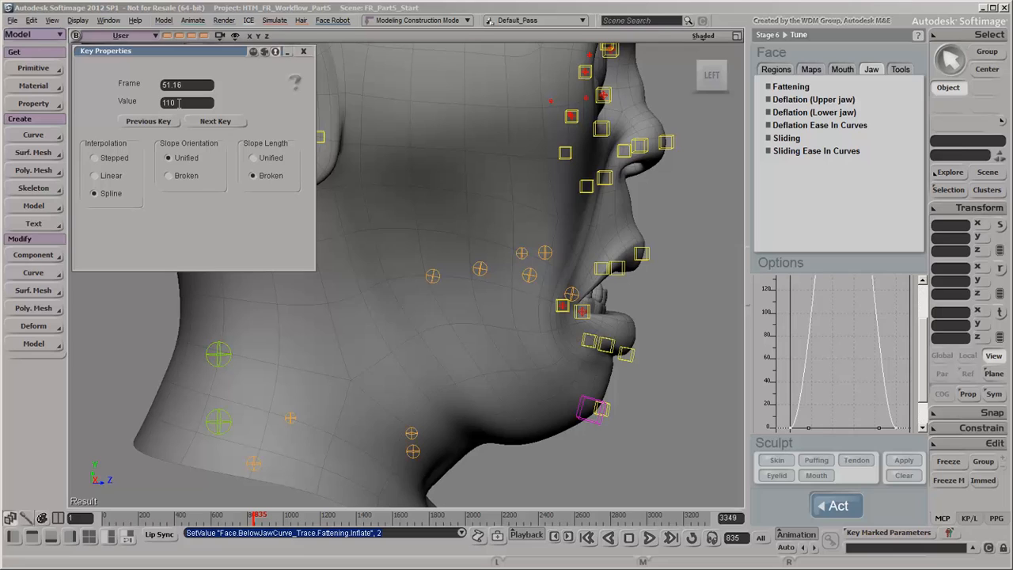
key("Return")
left_click(303, 50)
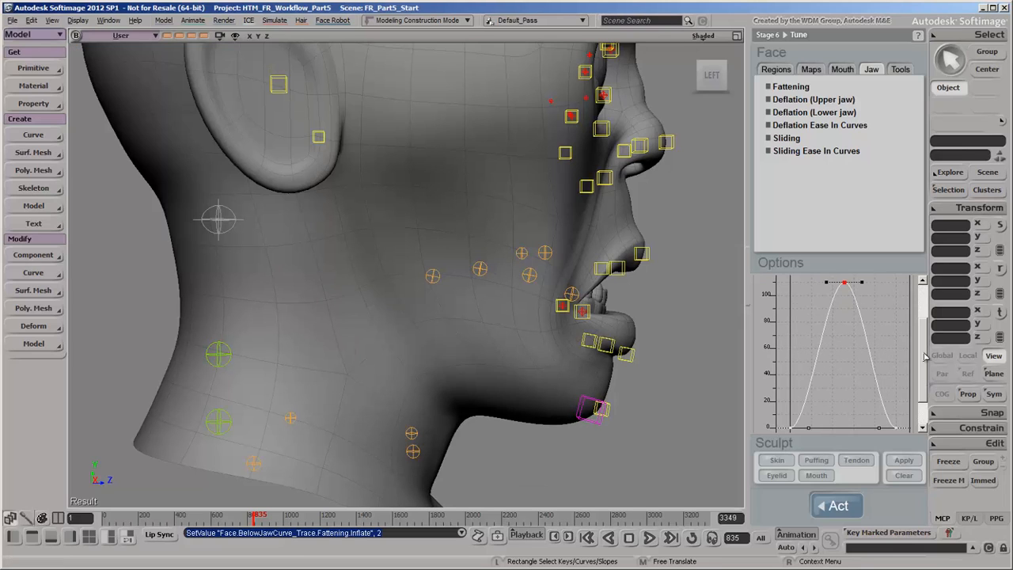
scroll(921, 317, "up", 2)
mouse_move(923, 316)
left_mouse_down()
mouse_move(924, 285)
mouse_move(864, 296)
left_mouse_up()
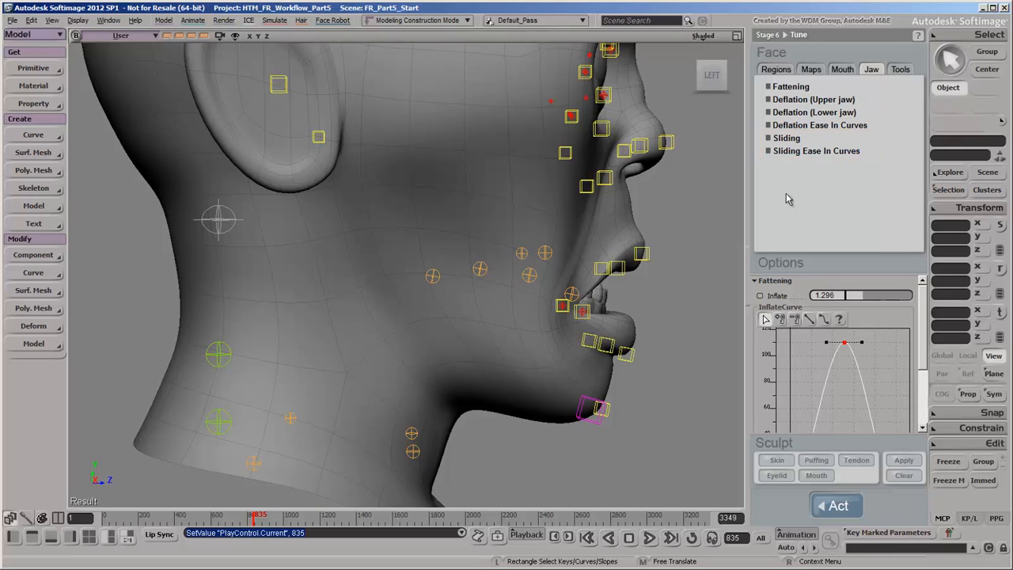
Step: Set the jaw Sliding Ease In amount to 10, check it from a three-quarter view, then drag it back to 1
left_click(813, 142)
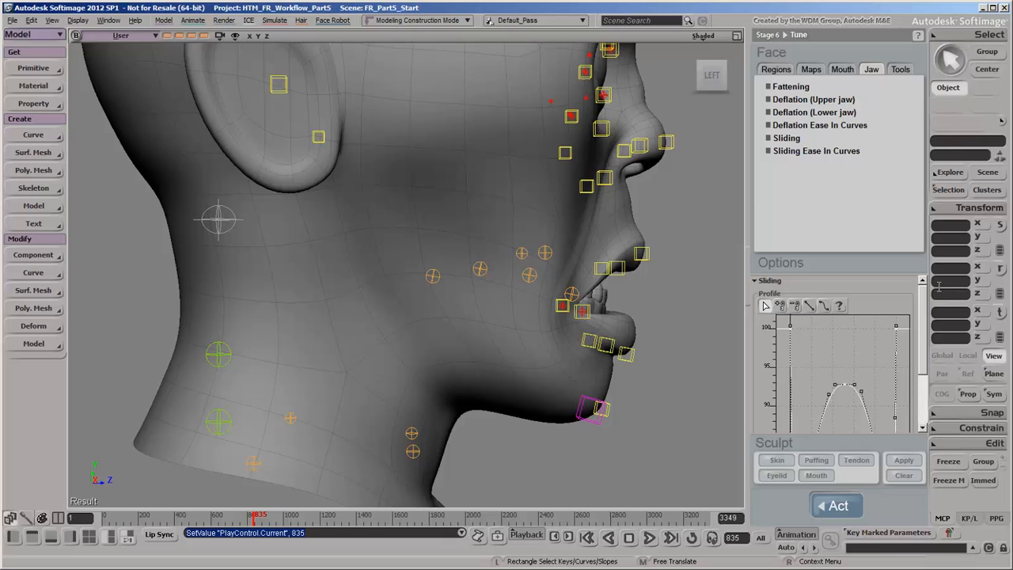
scroll(922, 317, "down", 3)
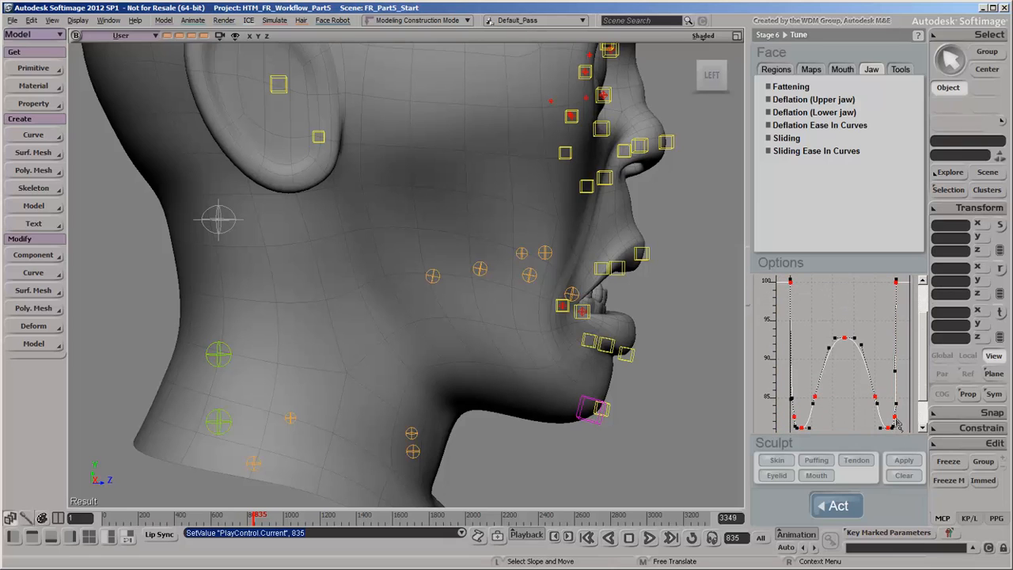
left_click(871, 152)
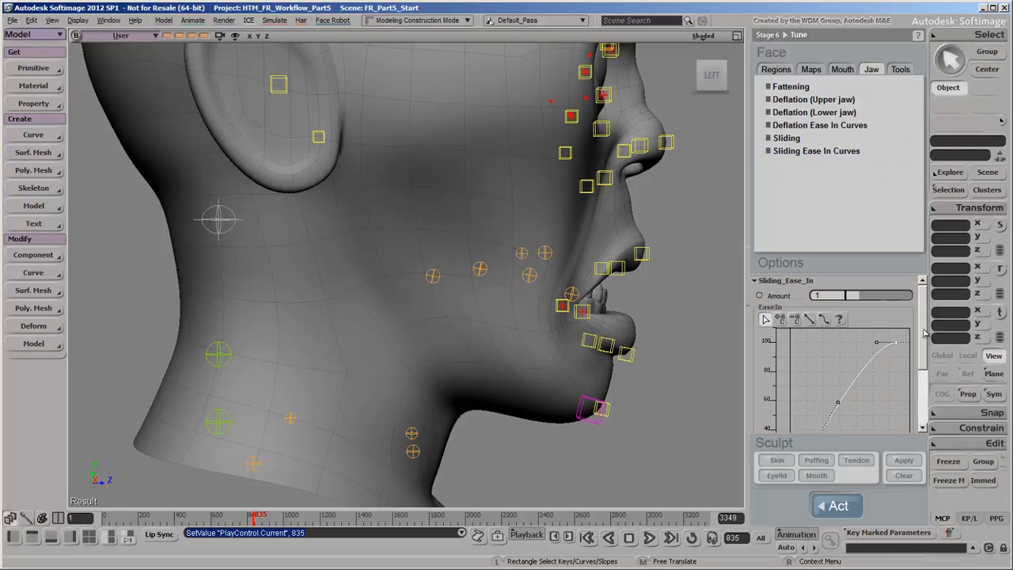
scroll(923, 332, "down", 3)
scroll(923, 324, "up", 3)
type("0")
key("Return")
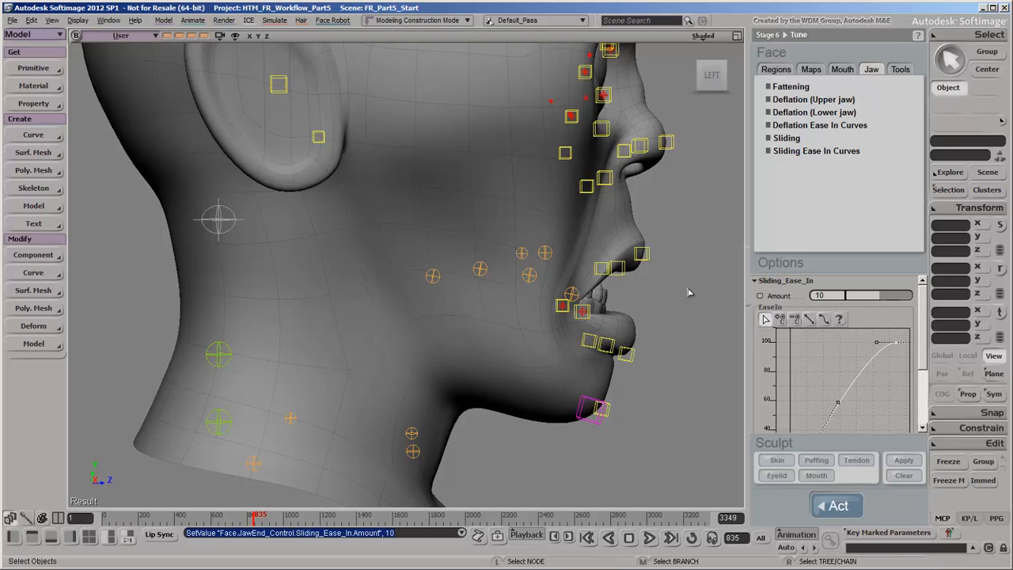
left_click_drag(652, 394, 554, 356)
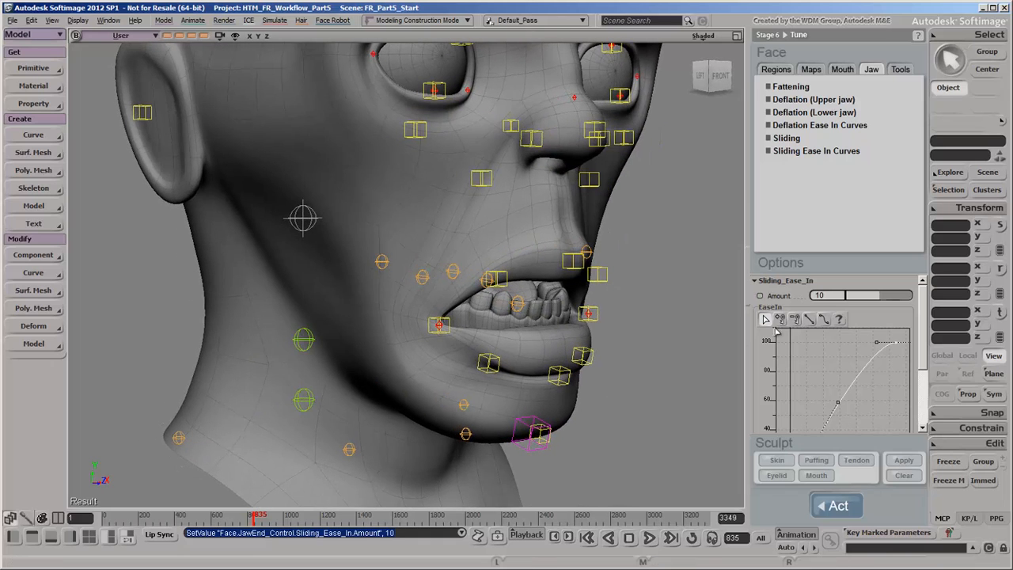
left_click_drag(883, 299, 833, 297)
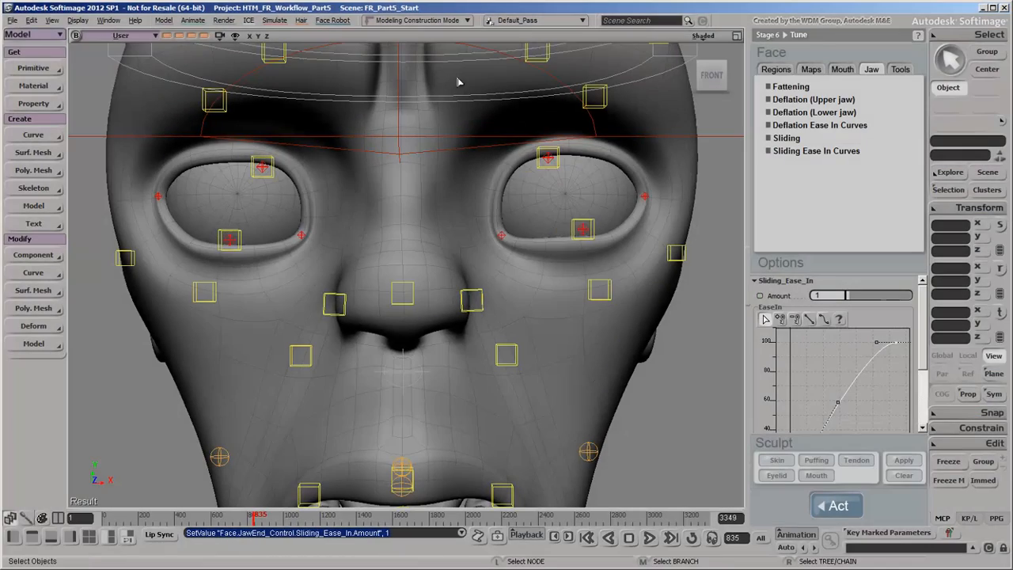
Step: Toggle off the face control boxes from the synoptic, then bring up Tune Eyes from the Tools list
key("F3")
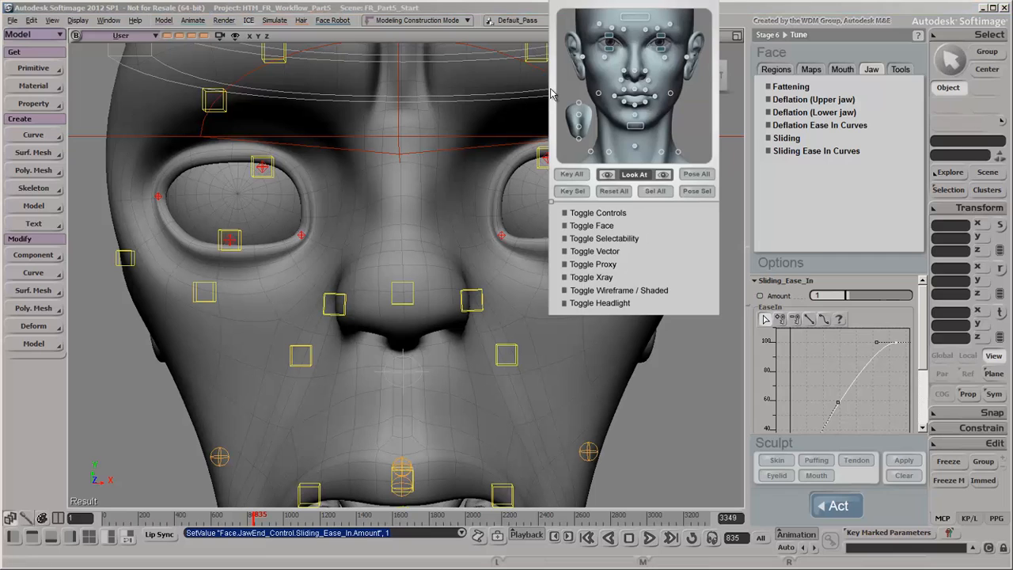
left_click(601, 213)
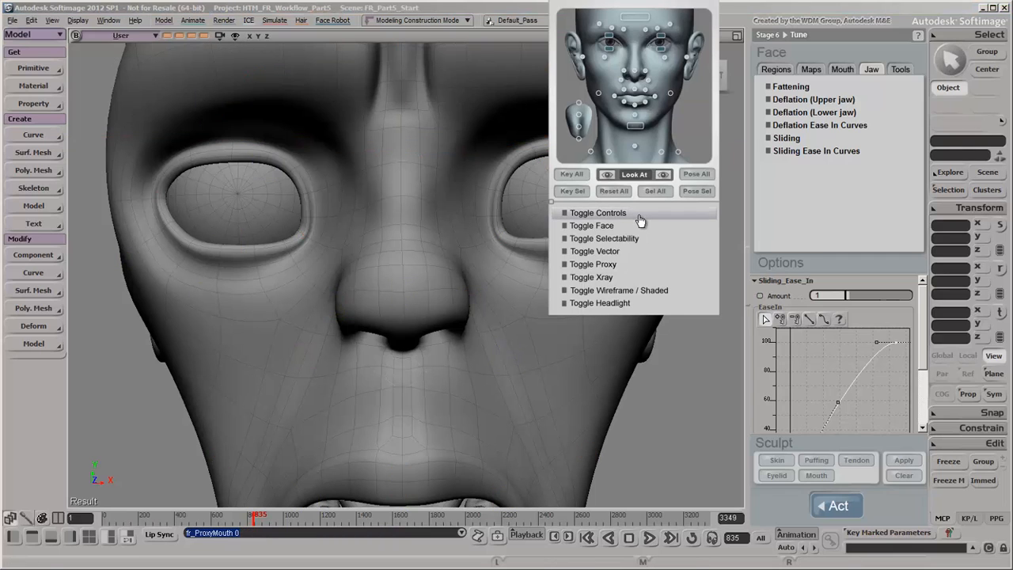
key("F3")
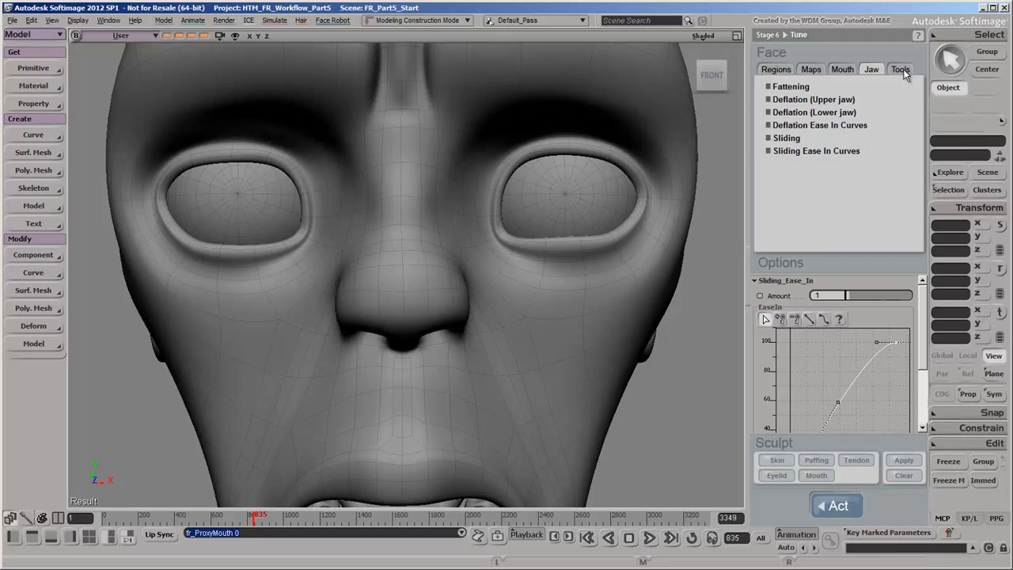
left_click(901, 69)
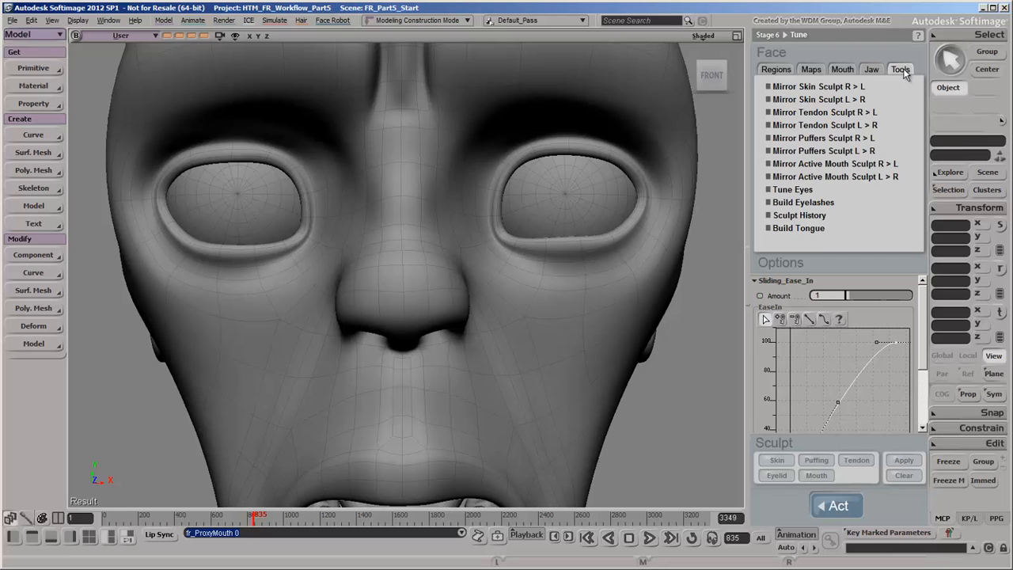
left_click(863, 189)
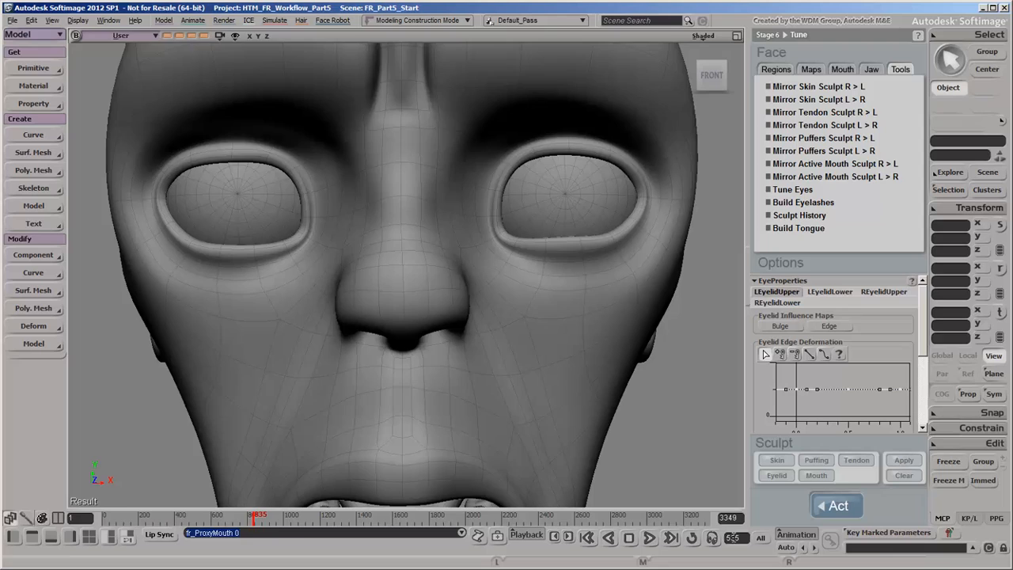
Step: Go to frame 535 and settle on the LEyelidUpper deformation settings after browsing the eyelid tabs
left_click(206, 517)
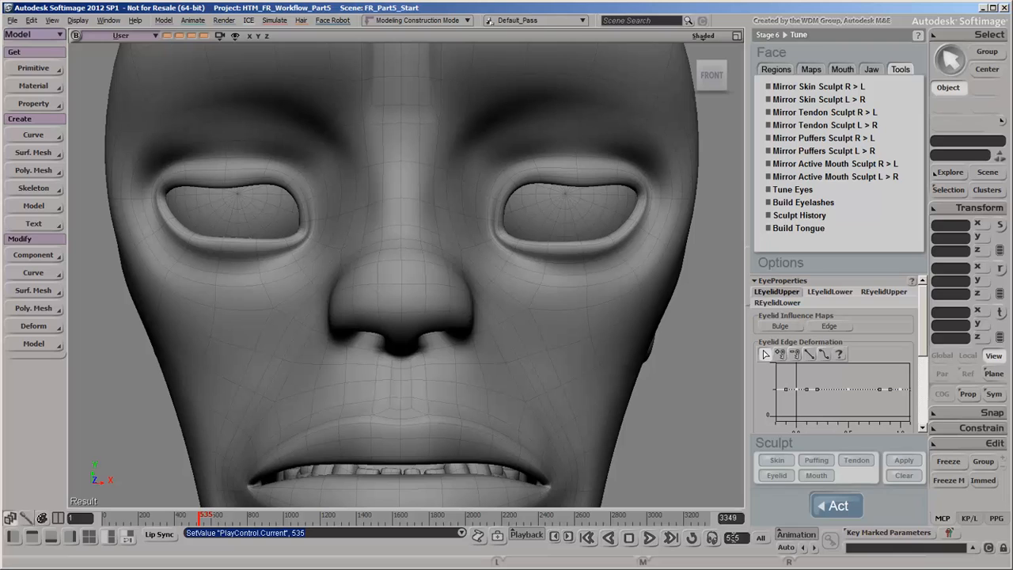
left_click(835, 291)
left_click(884, 292)
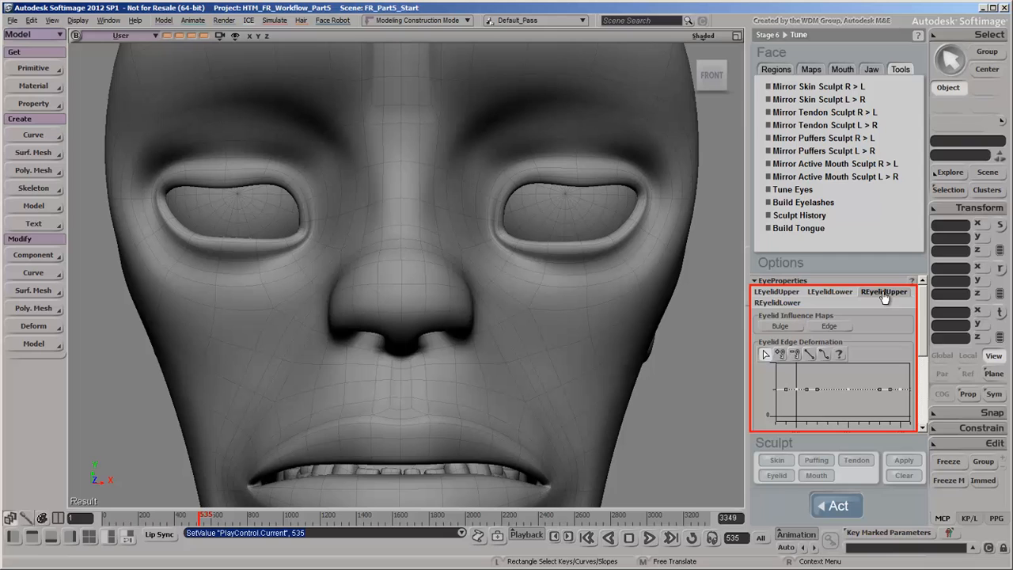
left_click(775, 303)
left_click(775, 292)
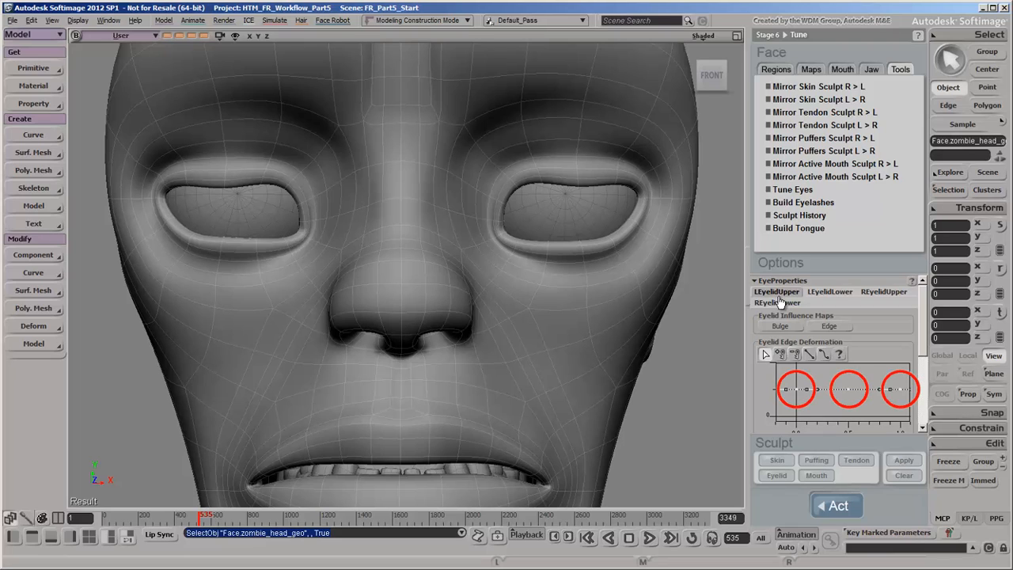
Step: Raise all keys of the left upper eyelid edge curve, add a key and shape a half-closed, curved lid
left_click_drag(786, 377, 906, 401)
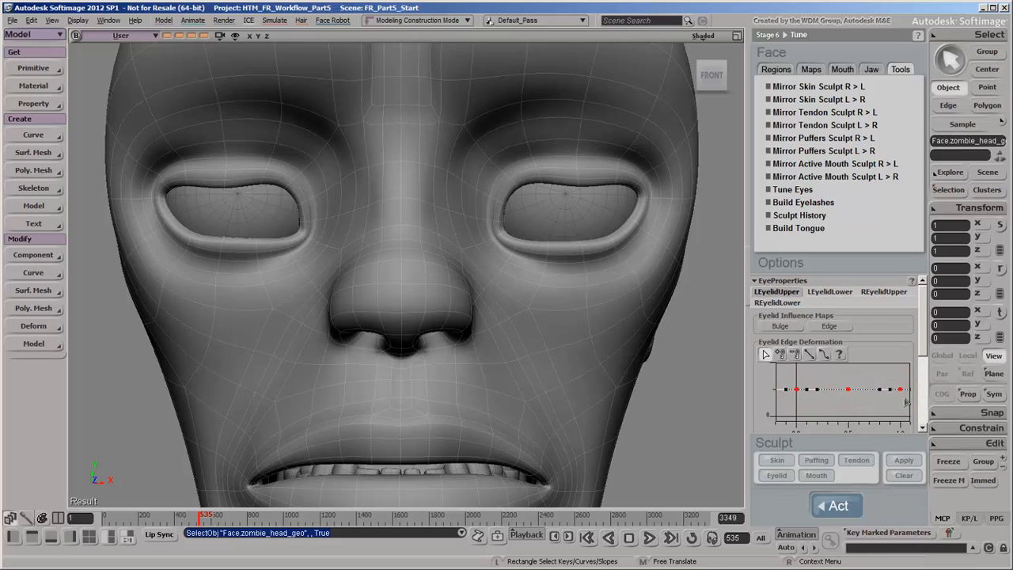
left_click_drag(834, 390, 836, 360)
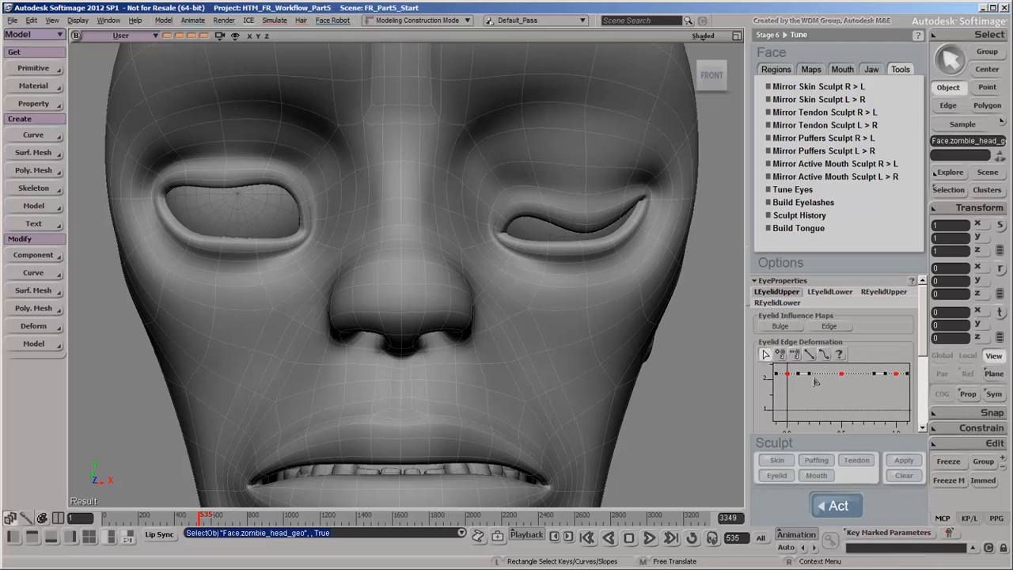
left_click(779, 354)
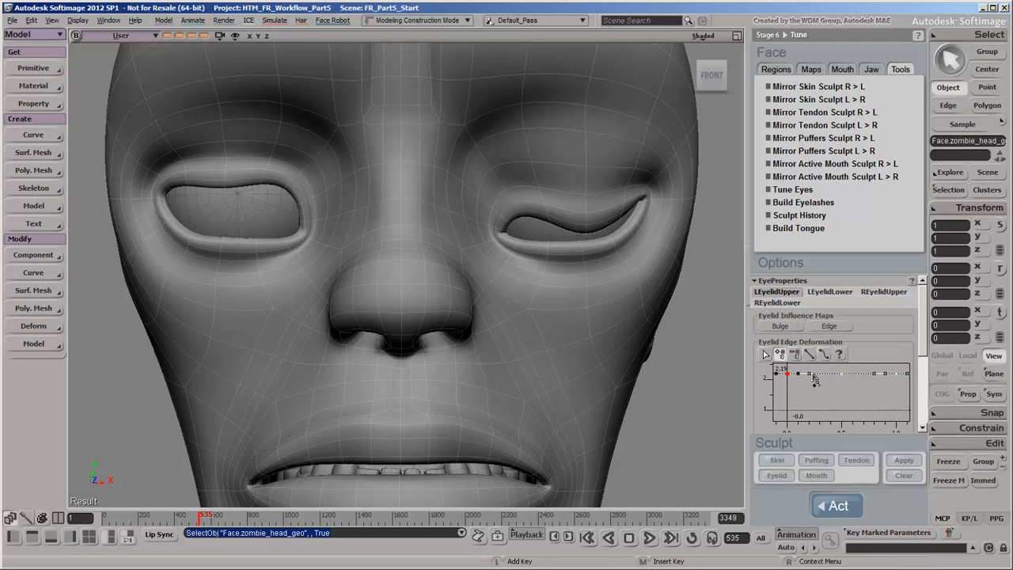
left_click(766, 354)
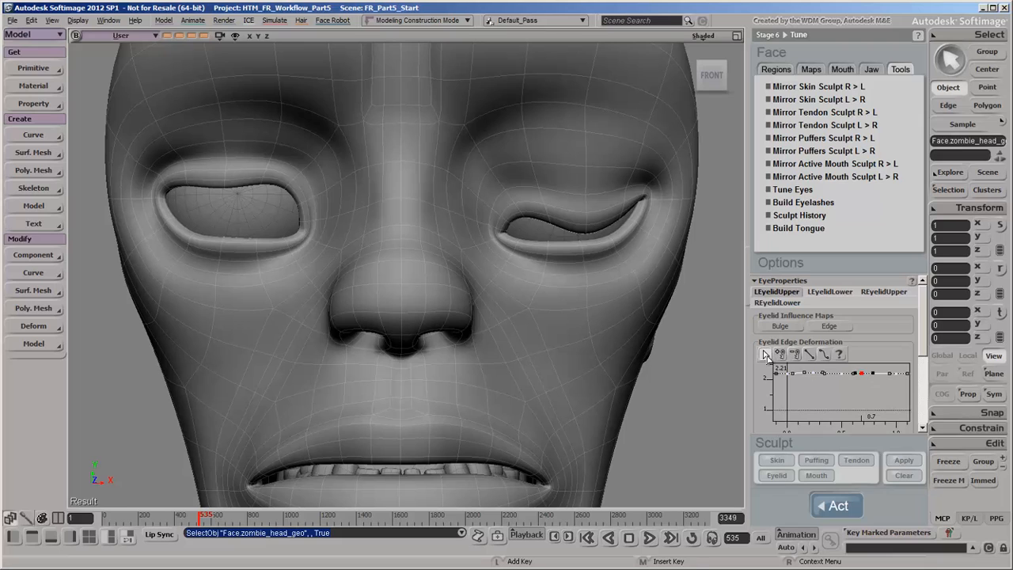
left_click(791, 378)
left_click_drag(791, 372, 865, 392)
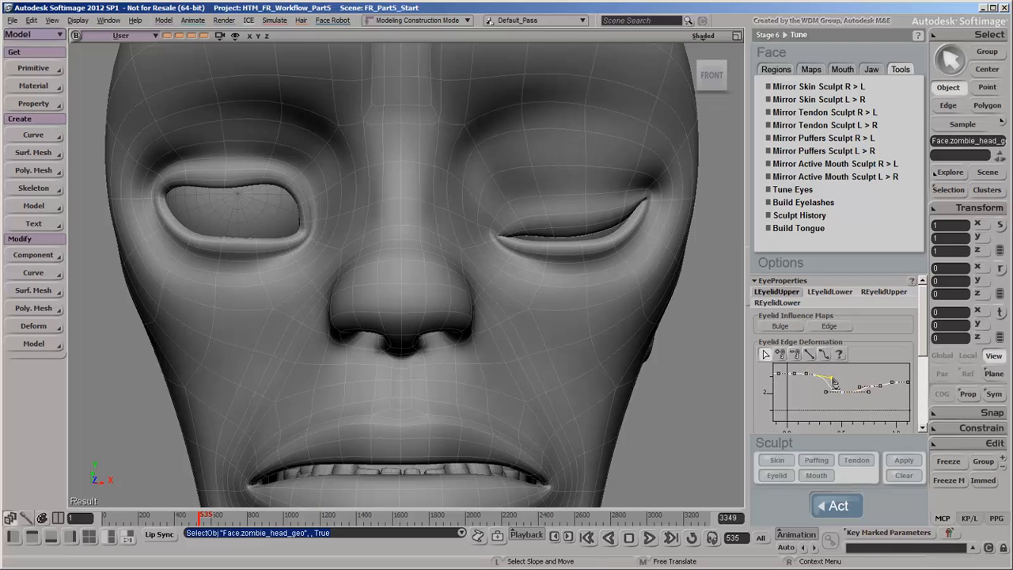
left_click_drag(827, 390, 870, 386)
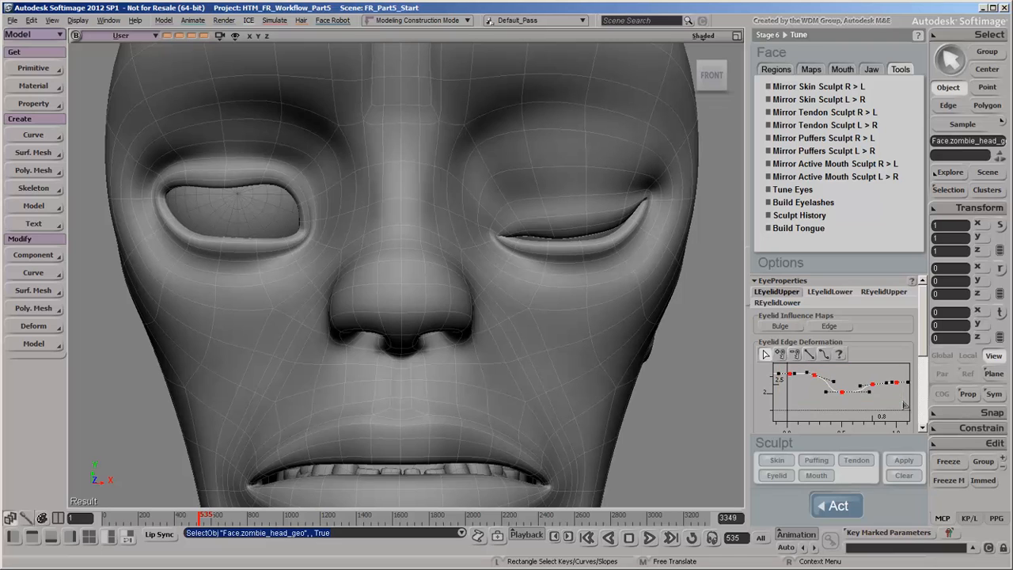
left_click(883, 291)
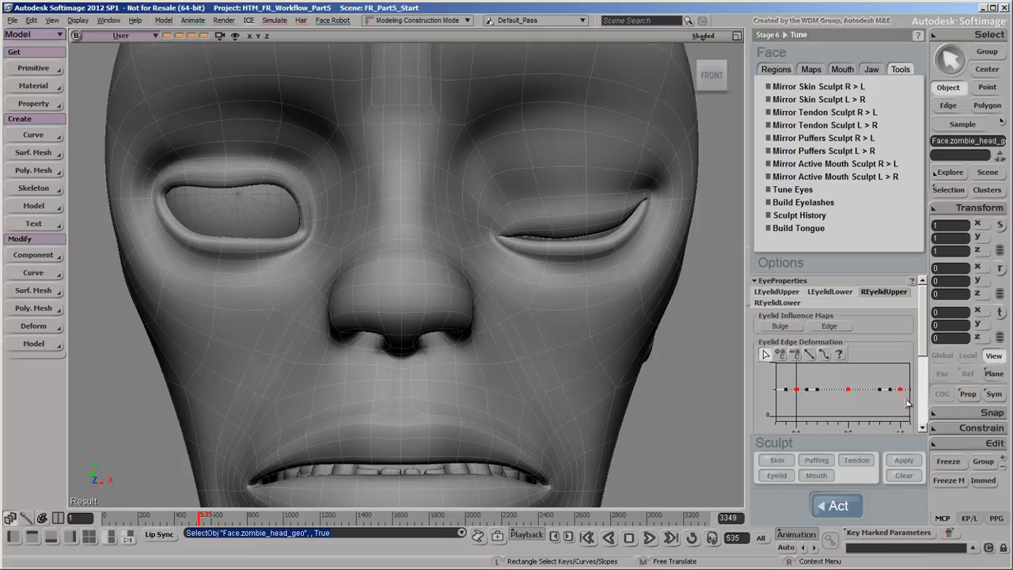
Step: Reshape the left lower and right lower eyelid edge deformation curves so the eyes close
left_click(829, 291)
mouse_move(785, 378)
left_mouse_down()
mouse_move(883, 399)
mouse_move(834, 382)
mouse_move(894, 392)
mouse_move(886, 371)
mouse_move(827, 386)
mouse_move(909, 409)
left_mouse_up()
left_click(765, 353)
left_click(777, 302)
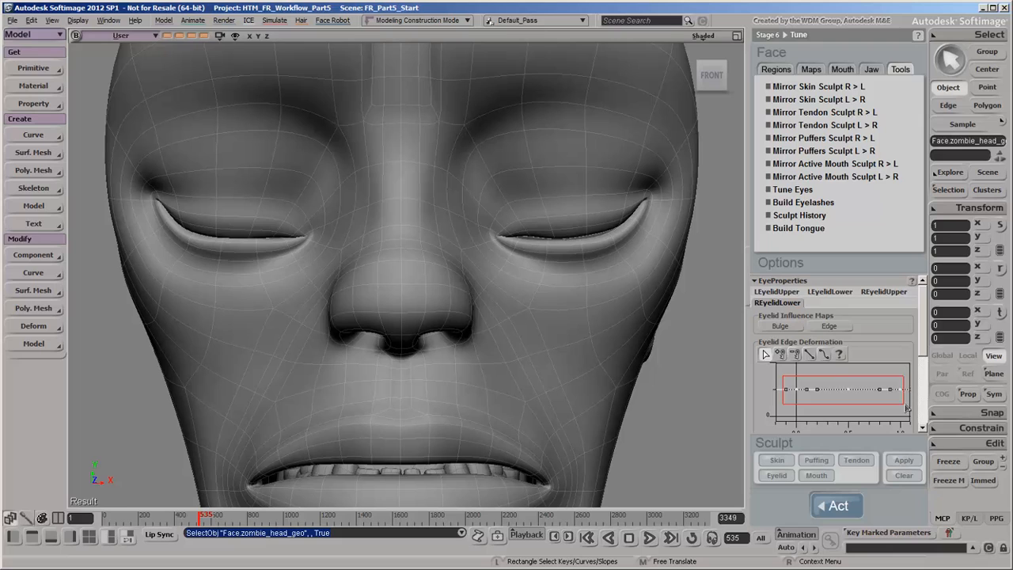
mouse_move(839, 388)
left_mouse_down()
mouse_move(878, 380)
mouse_move(843, 403)
mouse_move(858, 391)
mouse_move(902, 408)
left_mouse_up()
left_click_drag(791, 396, 782, 392)
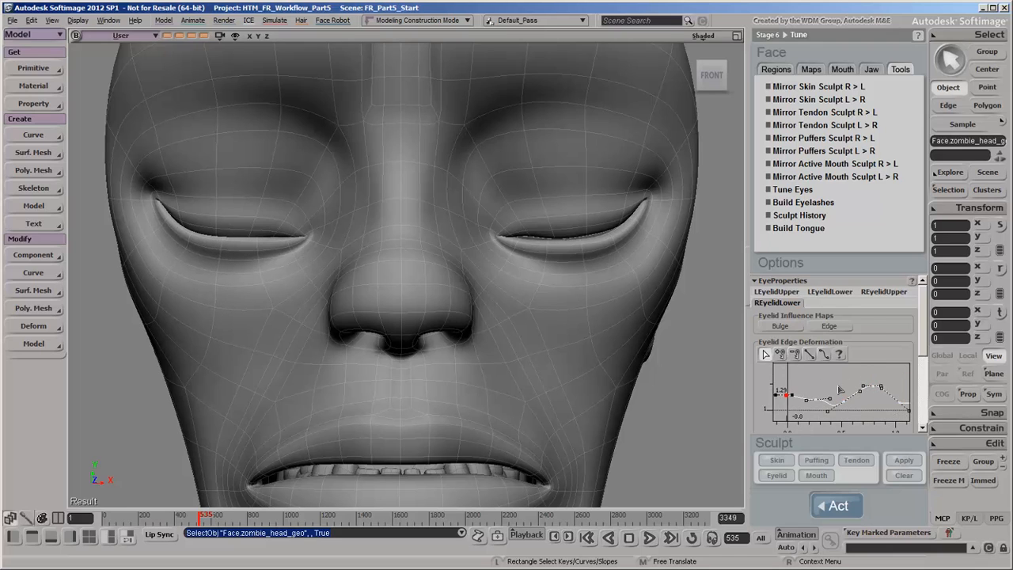
Step: Scrub around frame 540 to preview the lids, return to 535 and start painting the left upper Edge map
left_click(205, 516)
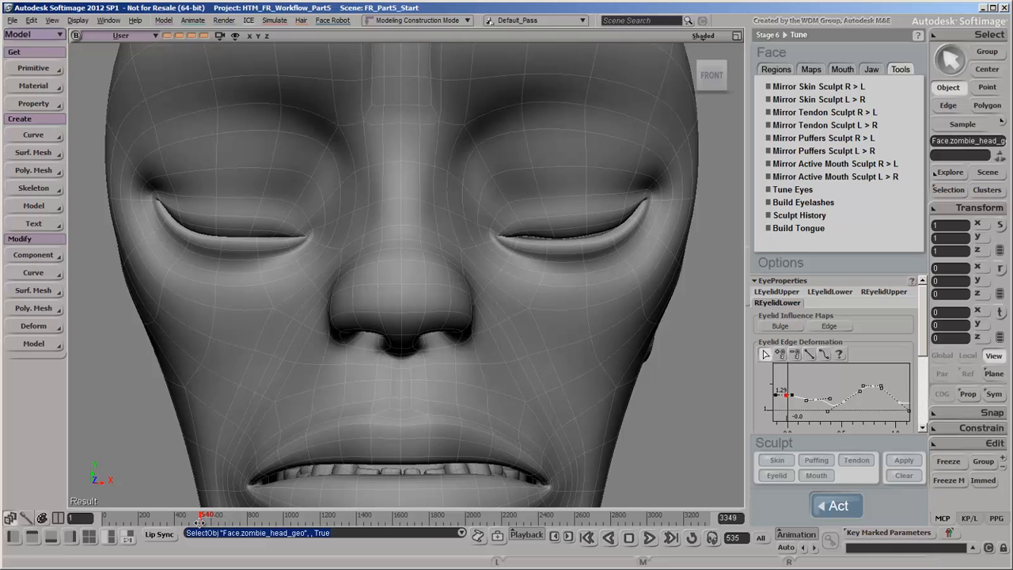
mouse_move(206, 516)
left_mouse_down()
mouse_move(194, 515)
mouse_move(218, 516)
mouse_move(204, 516)
left_mouse_up()
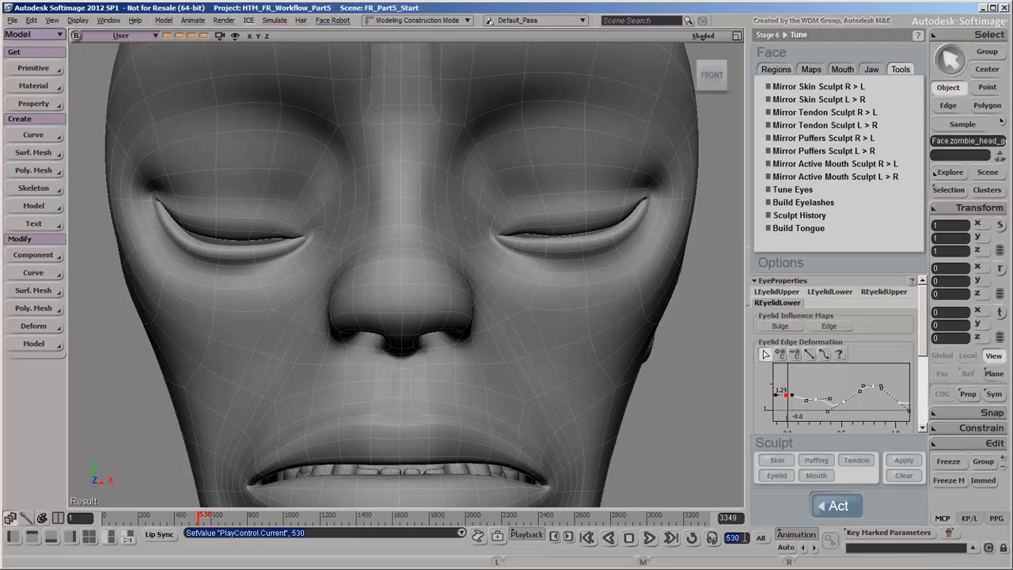
key("Right")
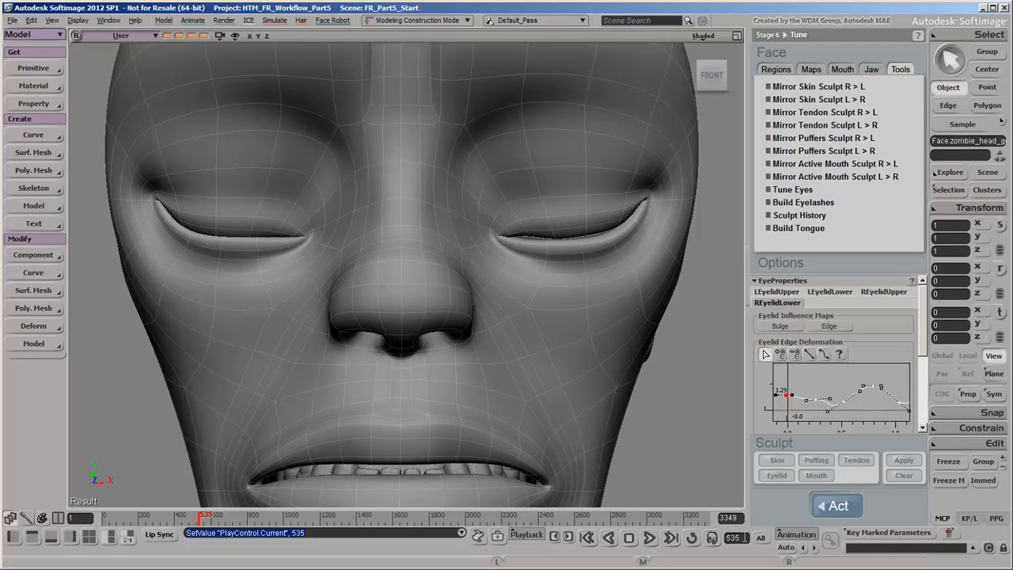
left_click(777, 291)
left_click(828, 326)
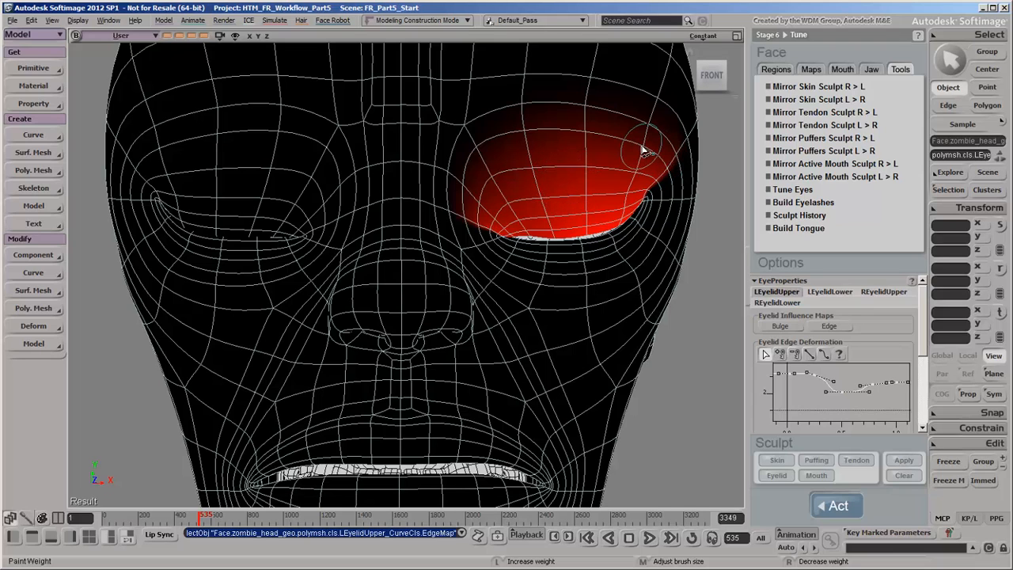
Step: Extend the upper eyelid edge weights toward the outer corner, then show the head Textured
mouse_move(657, 155)
left_mouse_down()
mouse_move(601, 136)
mouse_move(522, 131)
left_mouse_up()
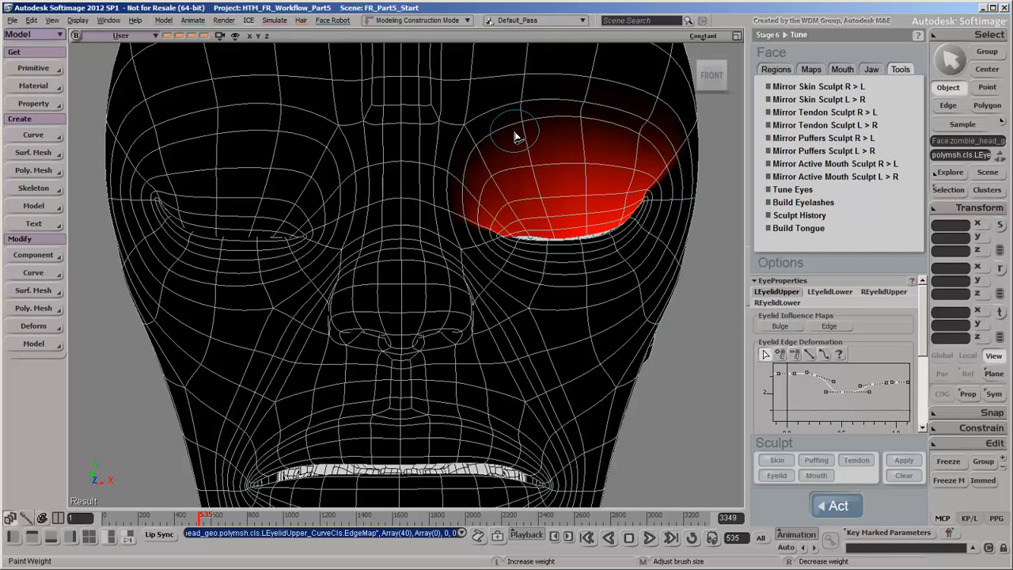
key("Escape")
left_click(702, 35)
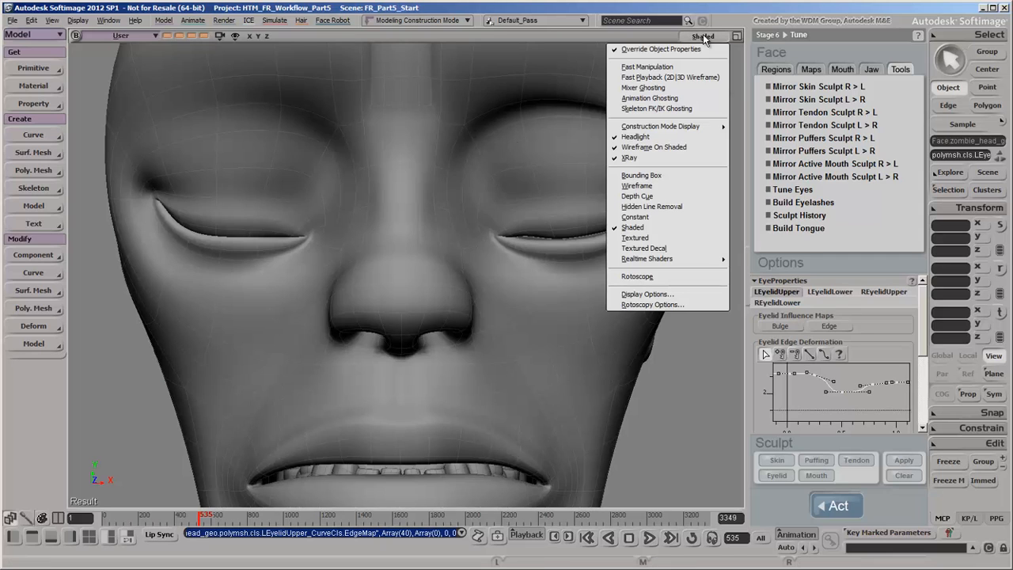
left_click(692, 238)
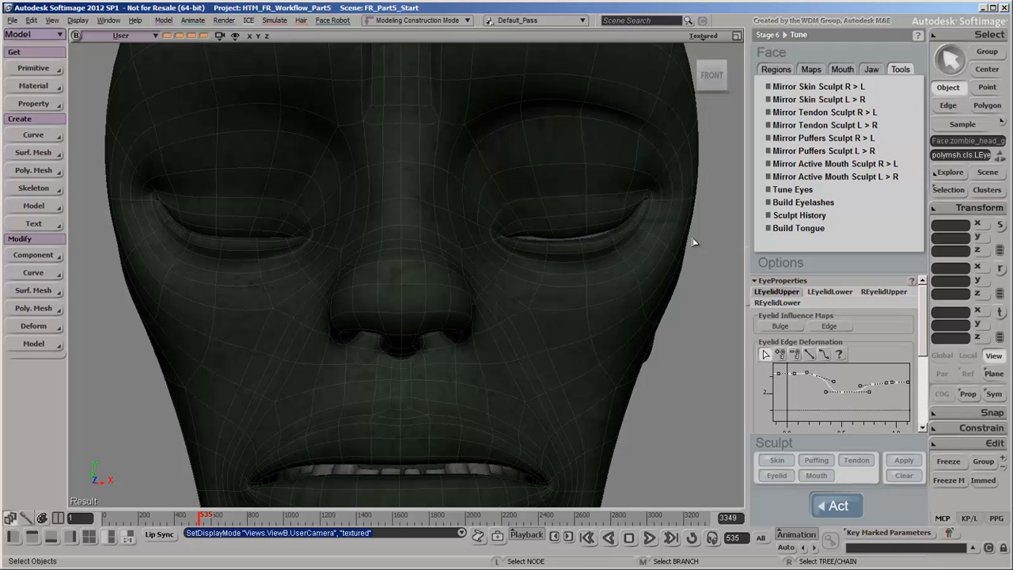
Step: Soften the upper eyelid edge map with brush Opacity 10 and Softness 50
left_click(828, 326)
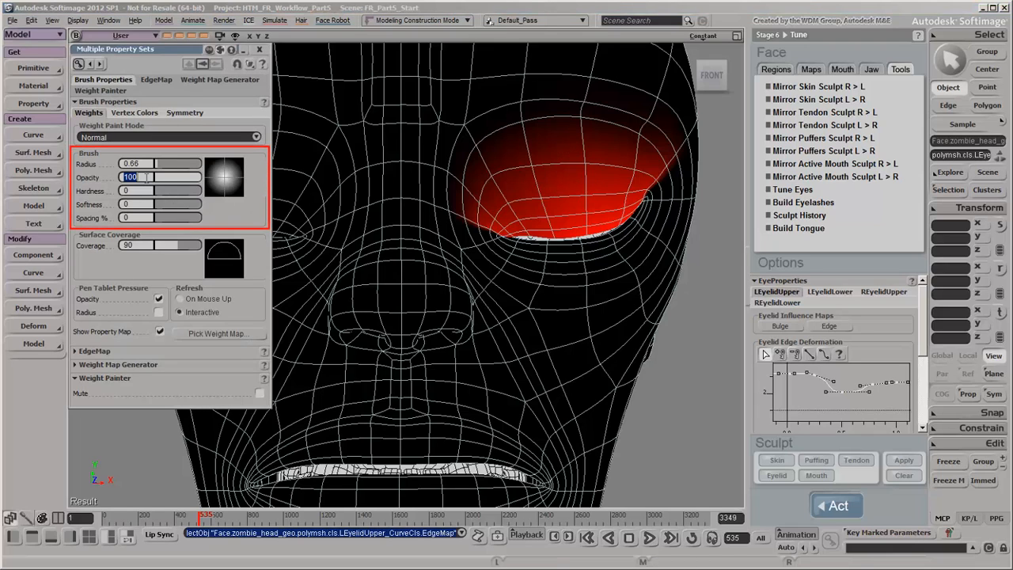
key("Return")
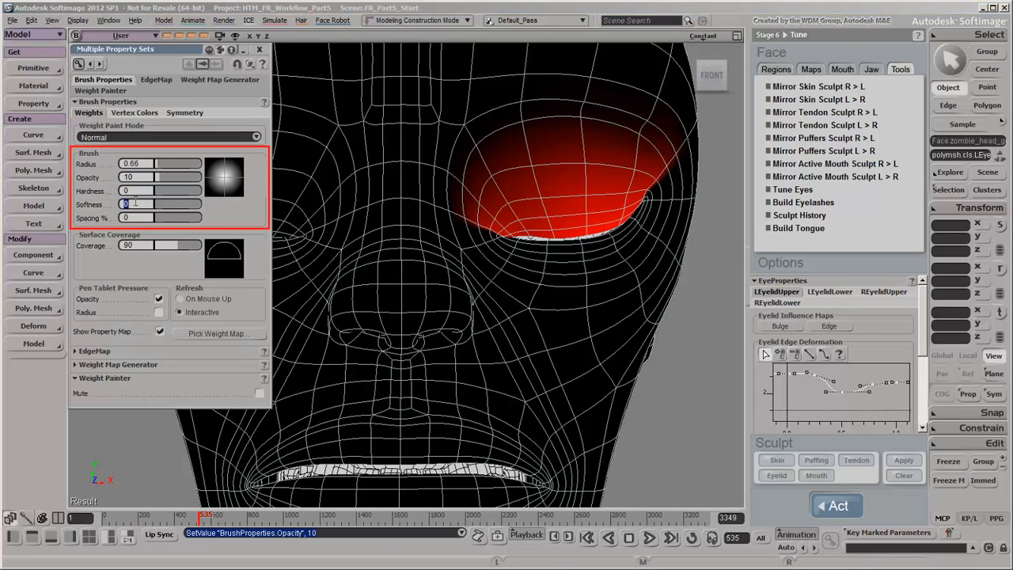
type("50")
key("Return")
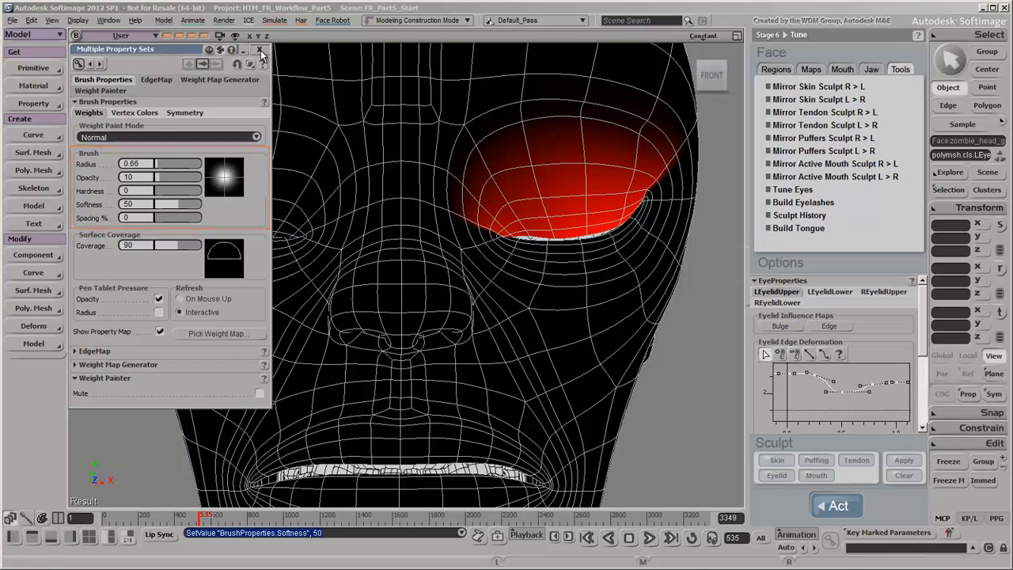
left_click(259, 49)
mouse_move(443, 126)
left_mouse_down()
mouse_move(578, 136)
mouse_move(475, 150)
mouse_move(554, 133)
left_mouse_up()
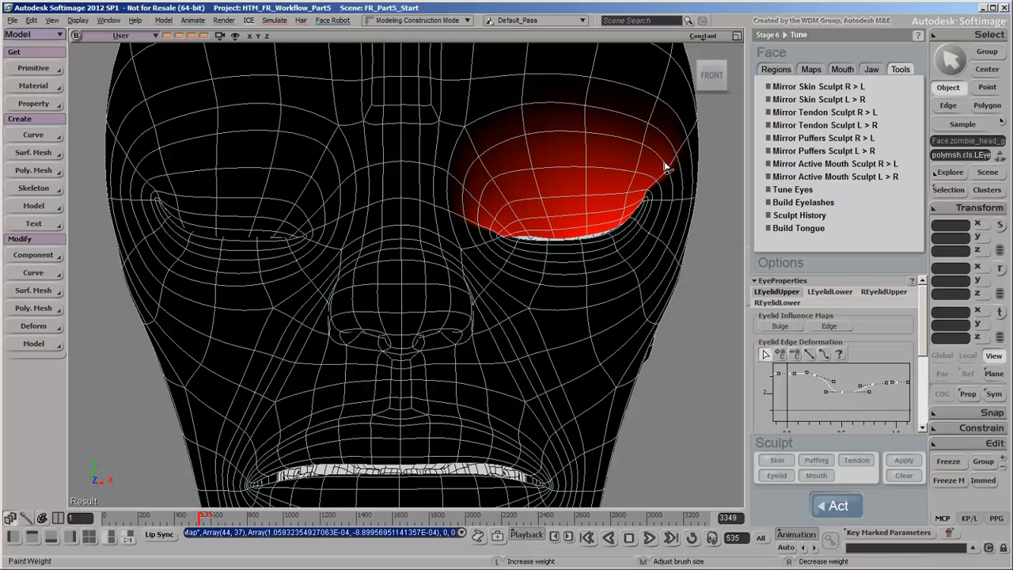
Step: Paint along the left lower eyelid's edge influence map, then return to the upper eyelid settings
left_click(829, 291)
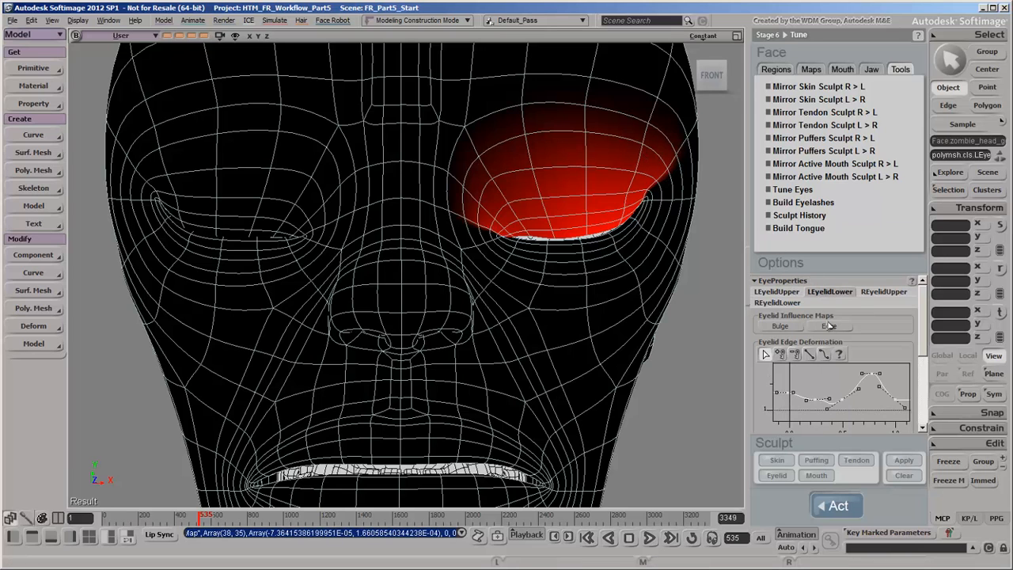
left_click(829, 327)
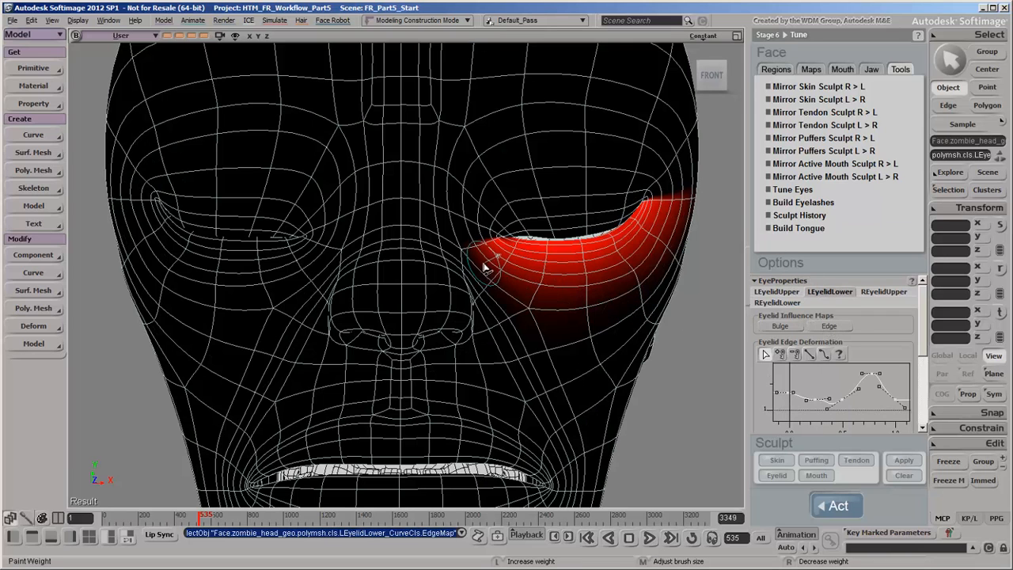
mouse_move(480, 261)
left_mouse_down()
mouse_move(553, 291)
mouse_move(623, 271)
mouse_move(681, 213)
left_mouse_up()
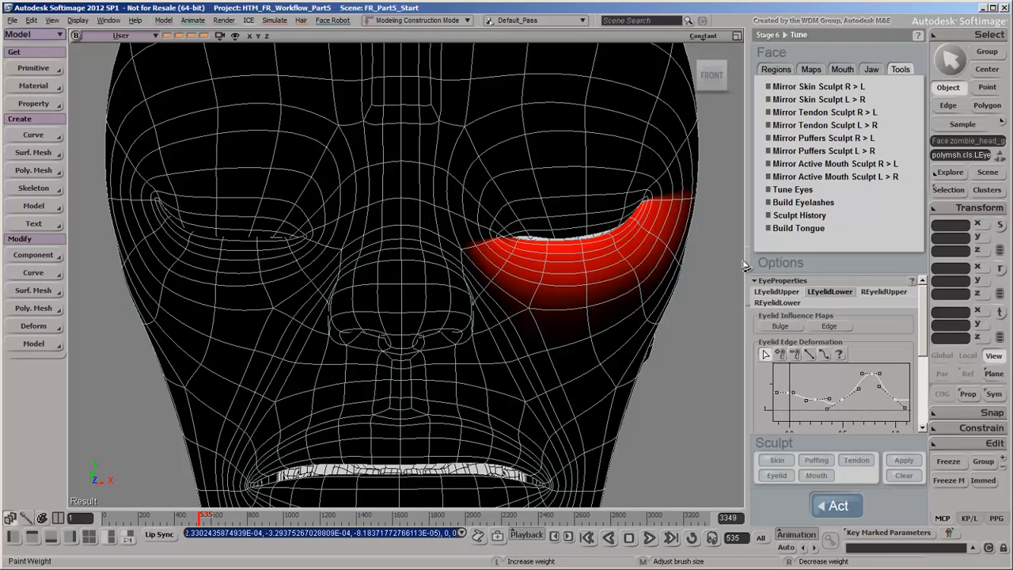
left_click(778, 292)
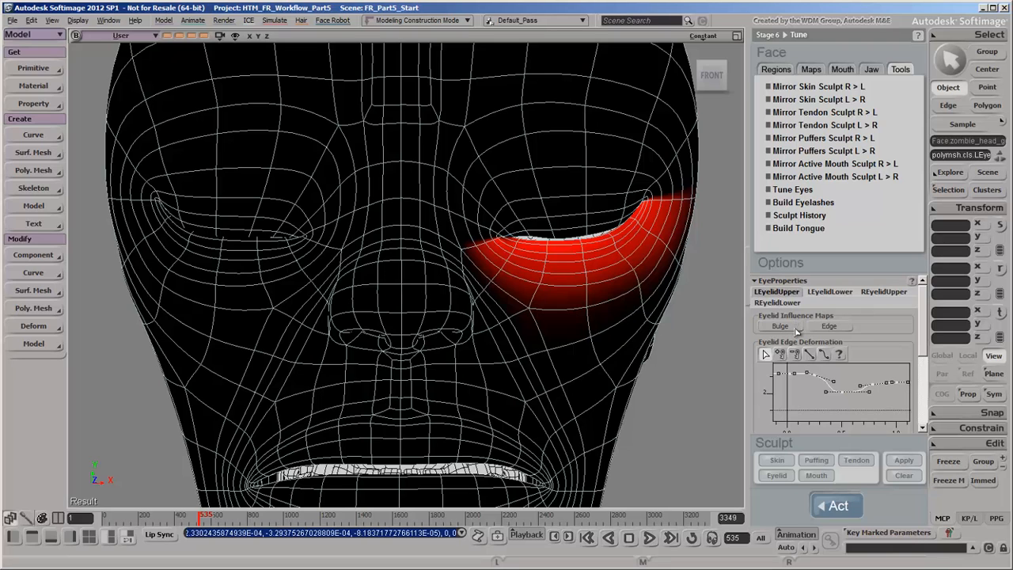
Step: View the upper eyelid Bulge weight map, then orbit and hide the head to inspect the textured eyeballs
left_click(781, 326)
left_click(797, 330)
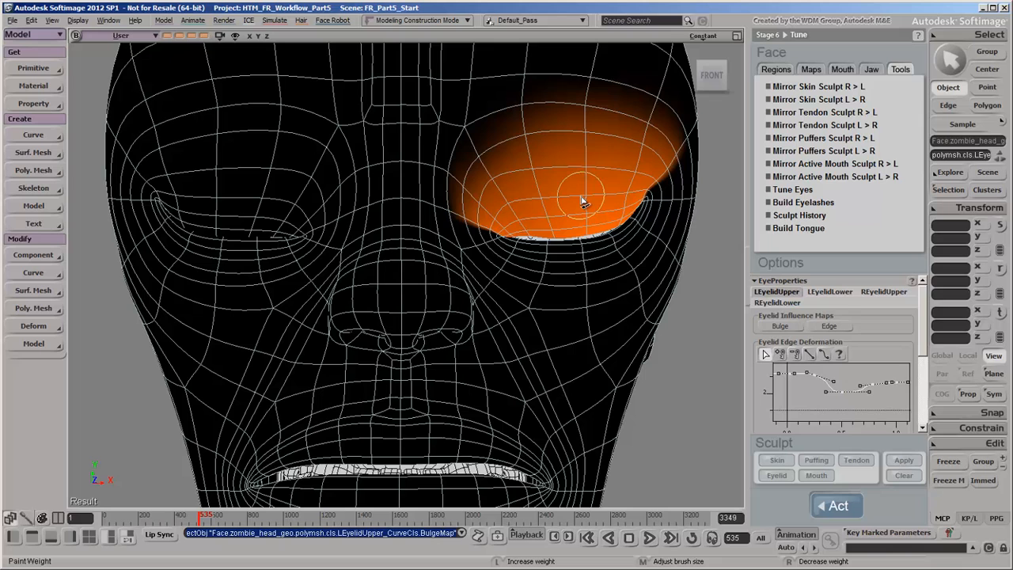
key("Escape")
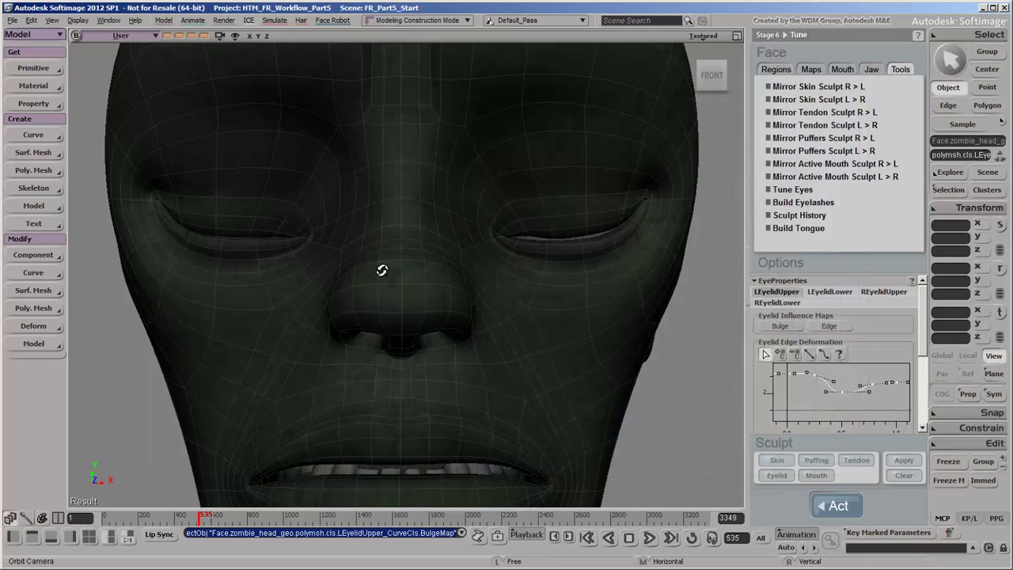
mouse_move(379, 237)
middle_mouse_down()
mouse_move(405, 272)
mouse_move(585, 343)
middle_mouse_up()
key("h")
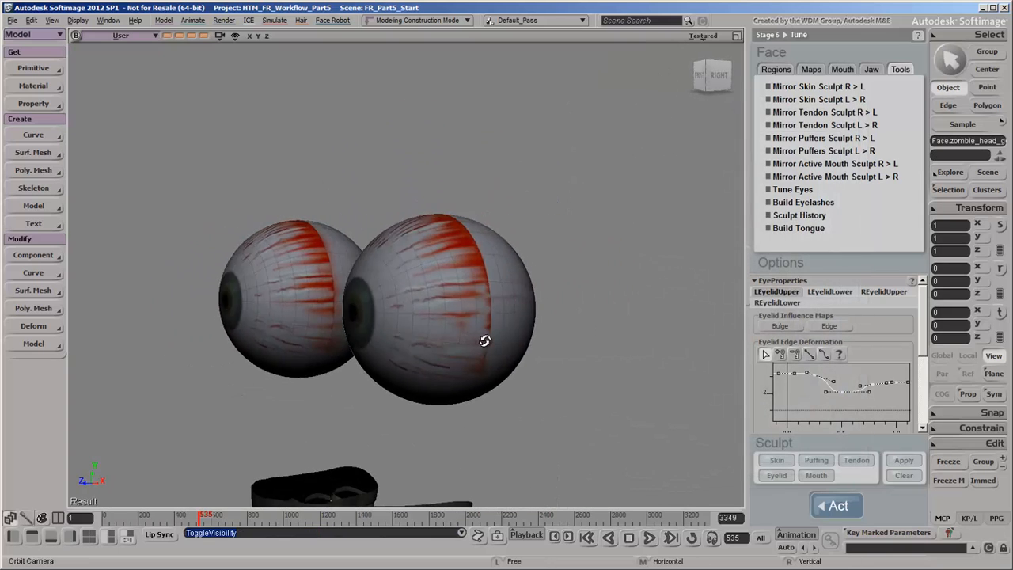
key("Escape")
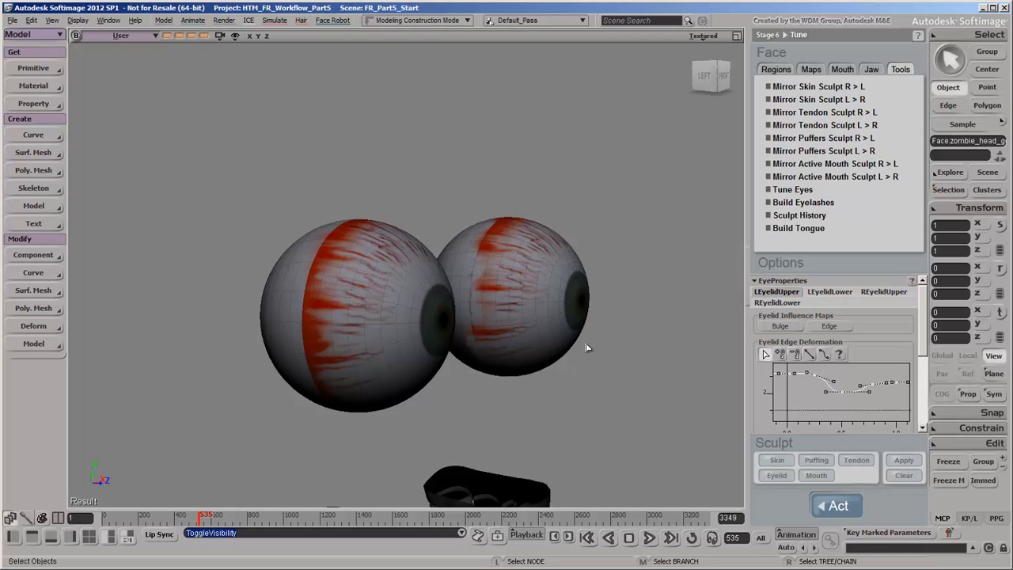
Step: Paint the LEyelidUpper Bulge weight map from the front view, softening its left and right edges
left_click(179, 36)
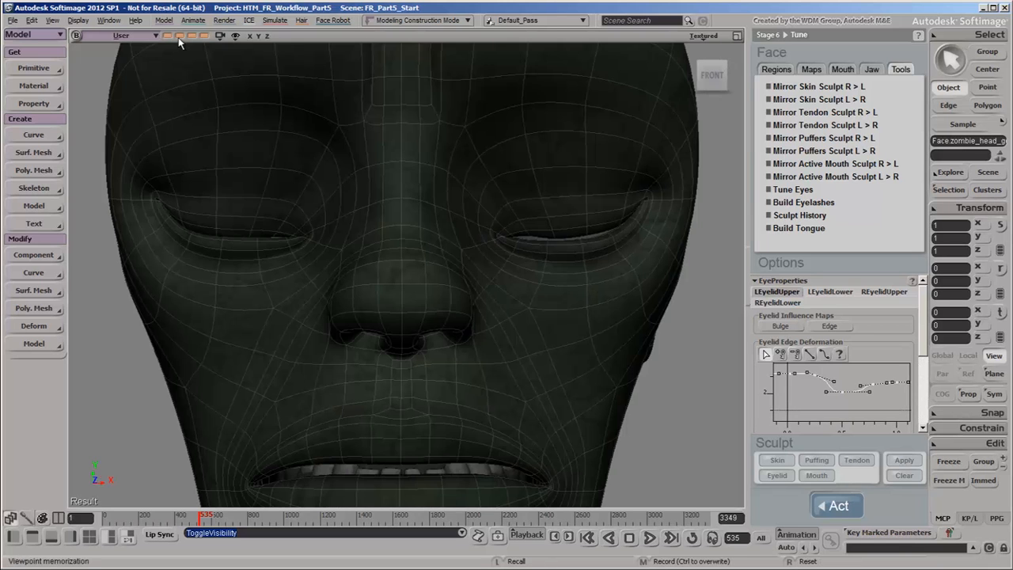
left_click(780, 326)
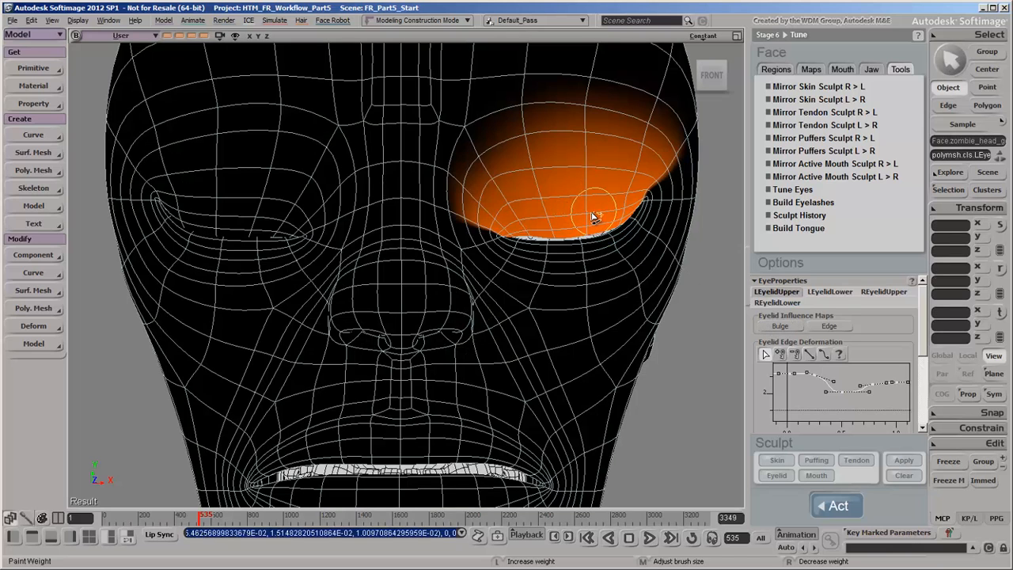
mouse_move(592, 215)
left_mouse_down()
mouse_move(600, 218)
mouse_move(585, 214)
left_mouse_up()
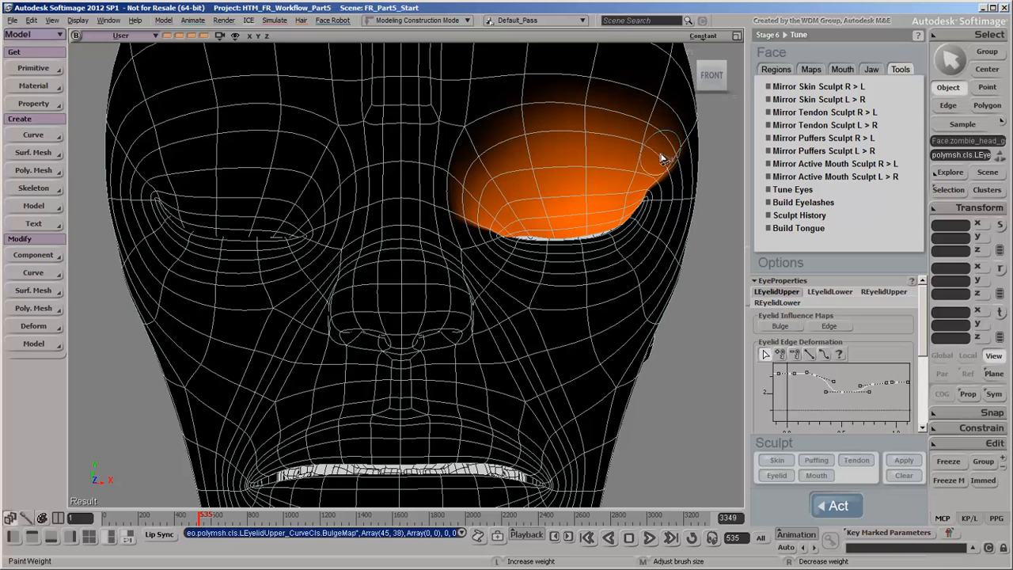
mouse_move(663, 158)
left_mouse_down()
mouse_move(633, 142)
mouse_move(553, 134)
mouse_move(602, 127)
left_mouse_up()
left_click_drag(665, 150, 649, 198)
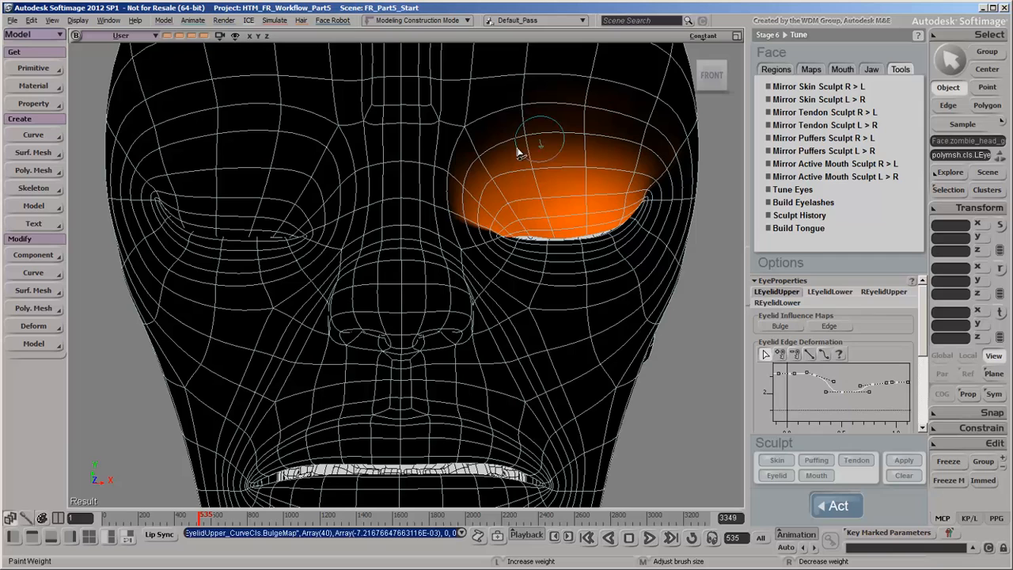
left_click_drag(482, 174, 475, 230)
mouse_move(479, 166)
left_mouse_down()
mouse_move(475, 229)
mouse_move(554, 317)
mouse_move(664, 285)
mouse_move(677, 207)
mouse_move(688, 245)
mouse_move(672, 269)
left_mouse_up()
Step: Paint the LEyelidLower Bulge weight map, softening its edges
left_click(829, 292)
left_click(779, 326)
left_click_drag(474, 221, 484, 269)
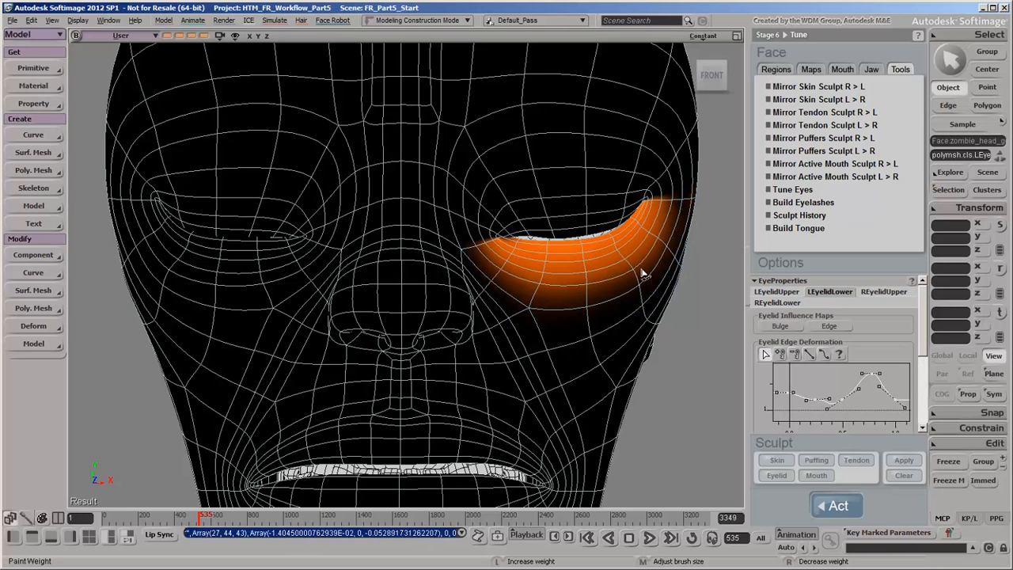
left_click_drag(642, 273, 674, 207)
Step: Show the face controls on the textured head and sweep the LookAt eye target around to test tracking
key("Escape")
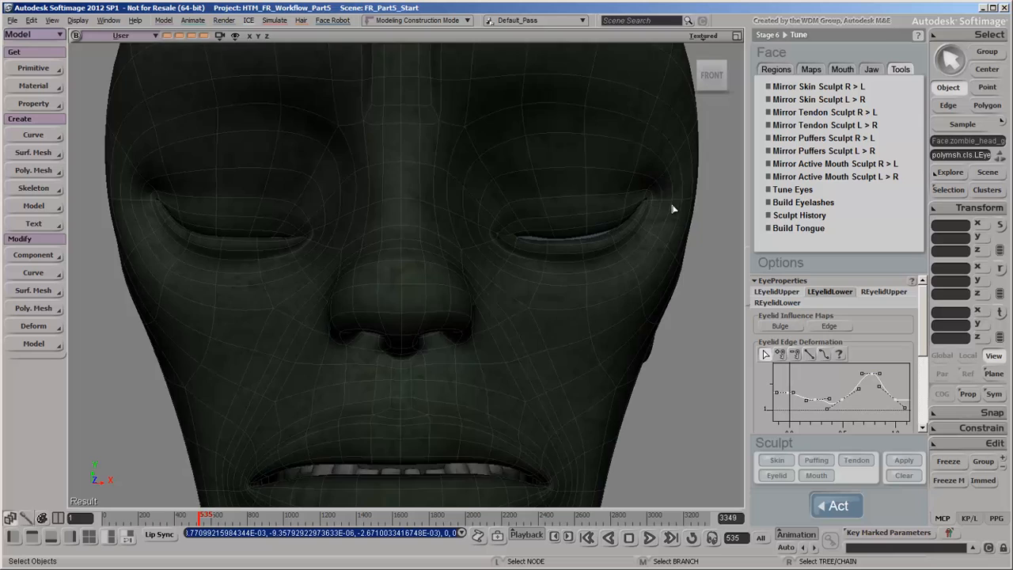
scroll(672, 208, "down", 5)
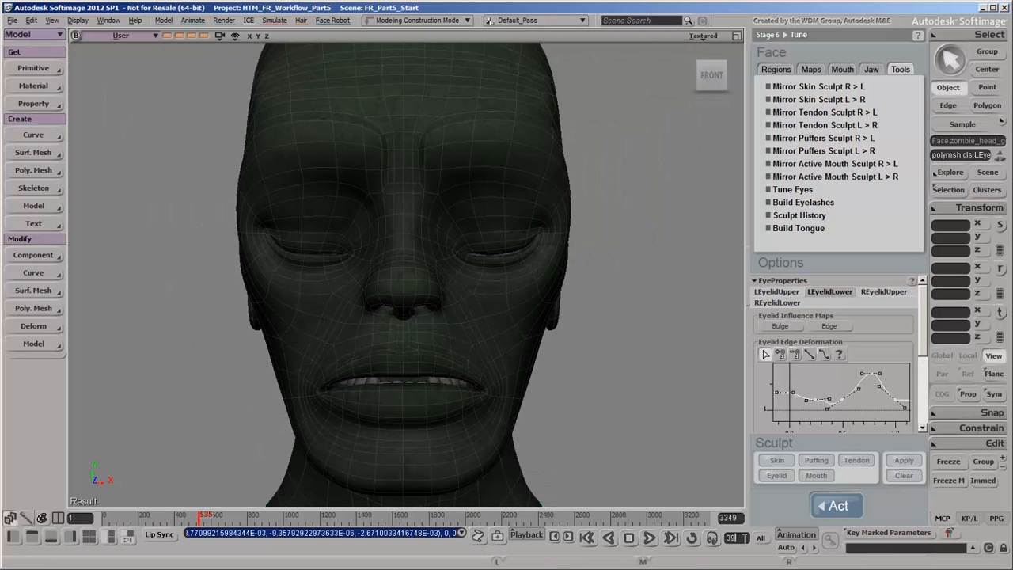
key("...")
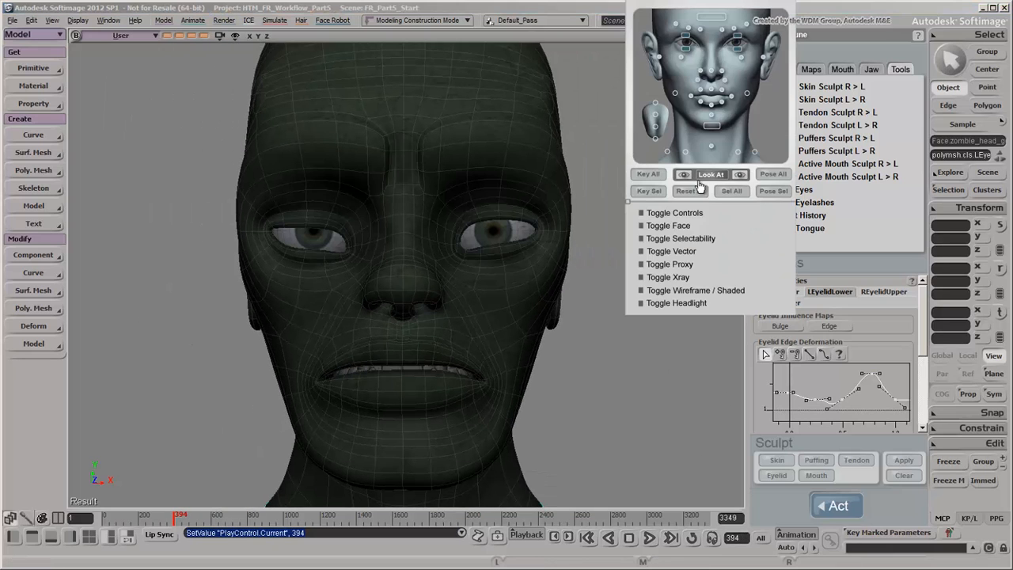
left_click(656, 118)
left_click(404, 218)
mouse_move(403, 218)
left_mouse_down()
mouse_move(646, 207)
mouse_move(363, 69)
left_mouse_up()
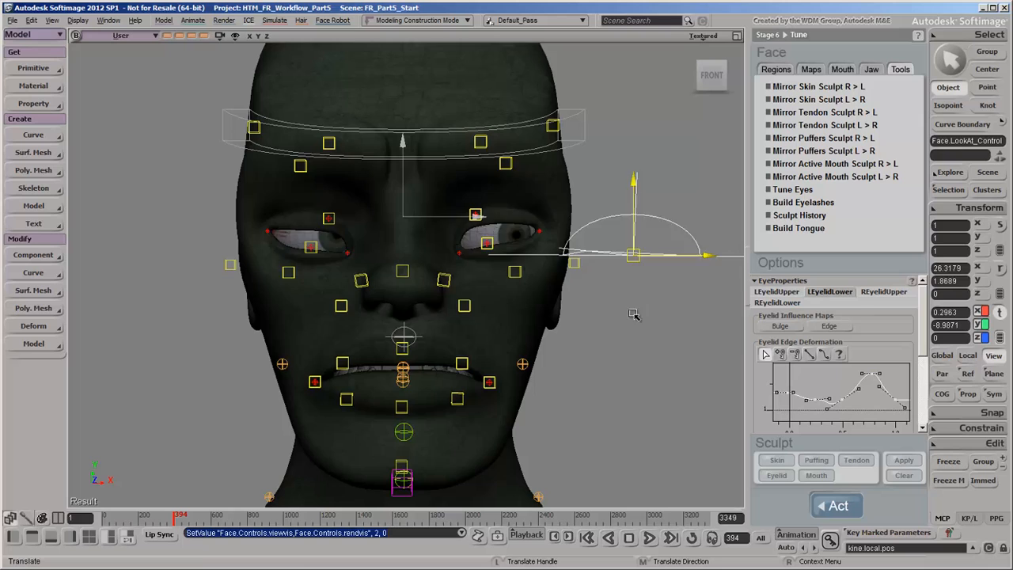
left_click_drag(363, 69, 405, 259)
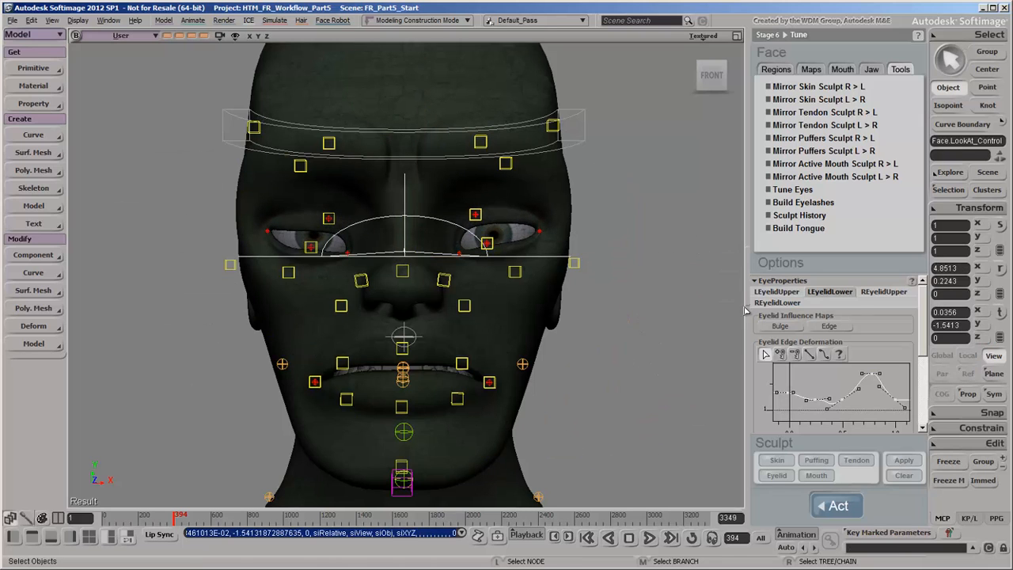
Step: Lower the eye target with the upper eyelid settings shown to test eyelid tracking
left_click(776, 291)
scroll(918, 324, "down", 1)
left_click_drag(926, 329, 928, 397)
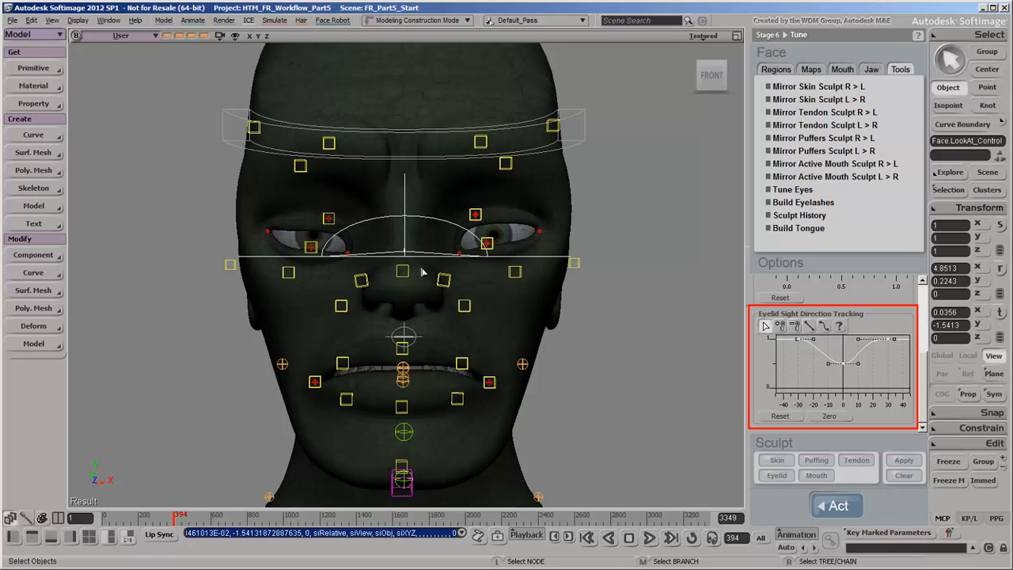
key("v")
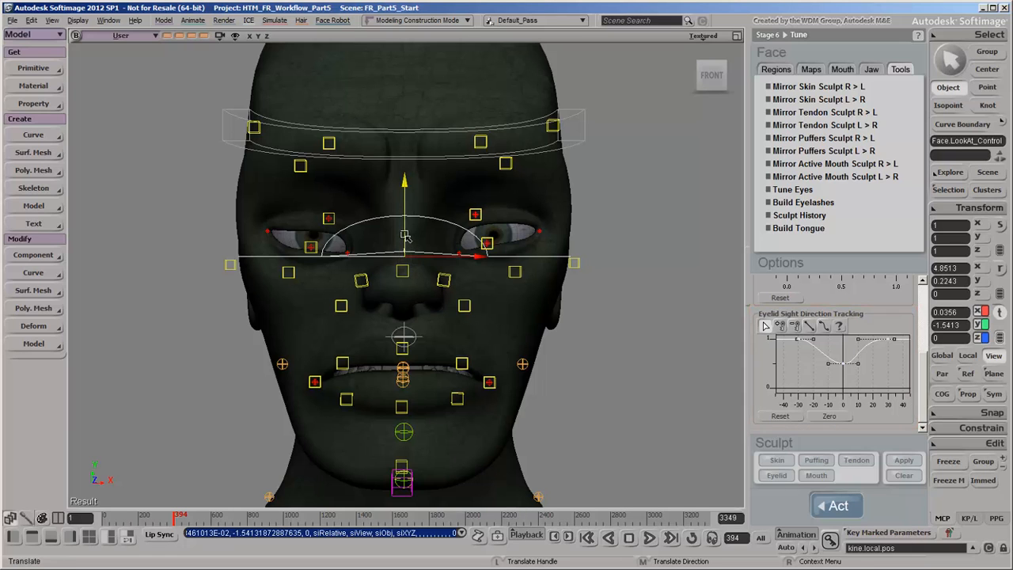
mouse_move(405, 255)
left_mouse_down()
mouse_move(440, 411)
mouse_move(480, 4)
mouse_move(493, 218)
left_mouse_up()
Step: Reset All face controls and lower the Eyelid Sight Direction Tracking curve key to 0.44
key("Escape")
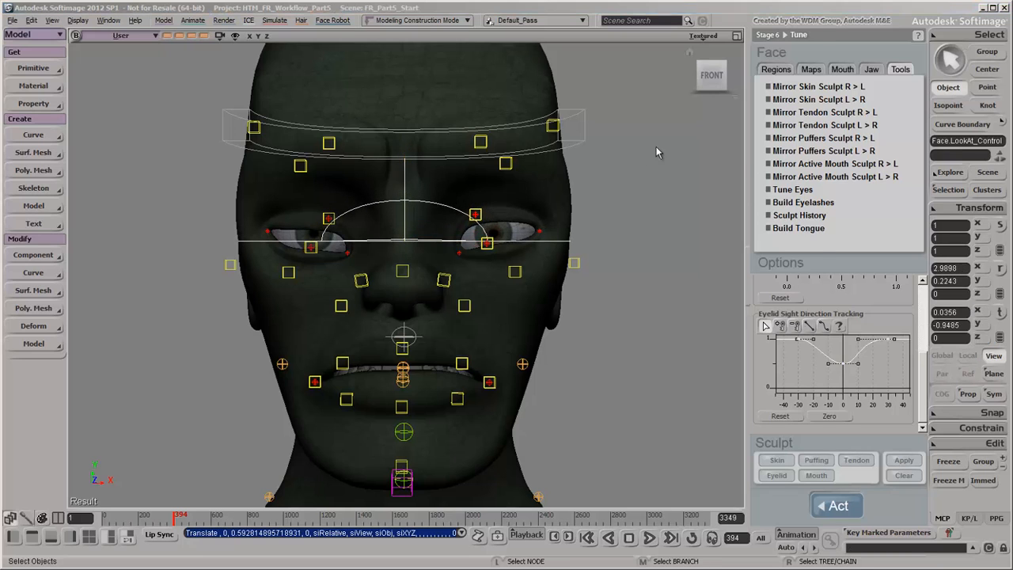
key("F3")
left_click(718, 190)
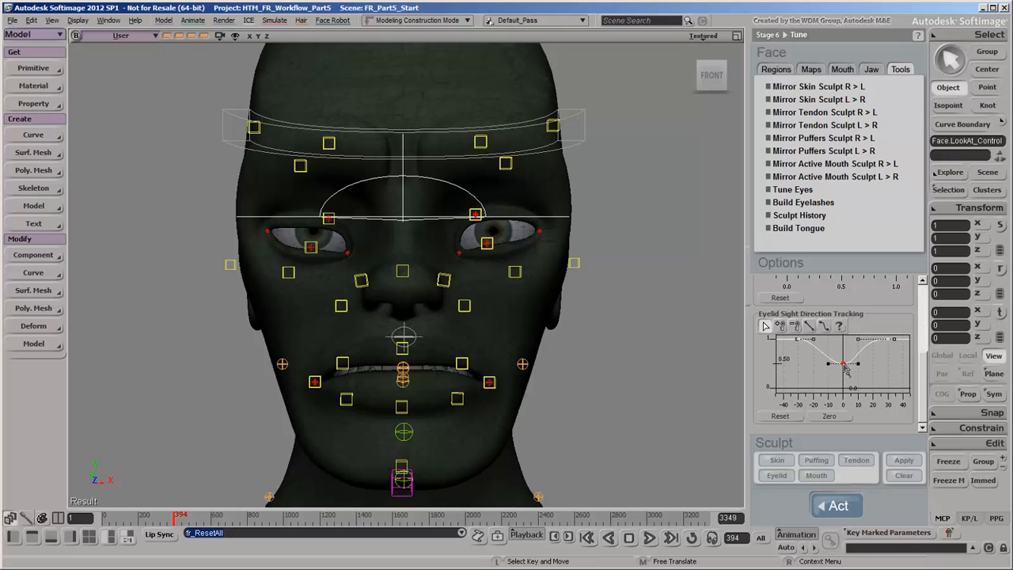
left_click_drag(844, 364, 842, 369)
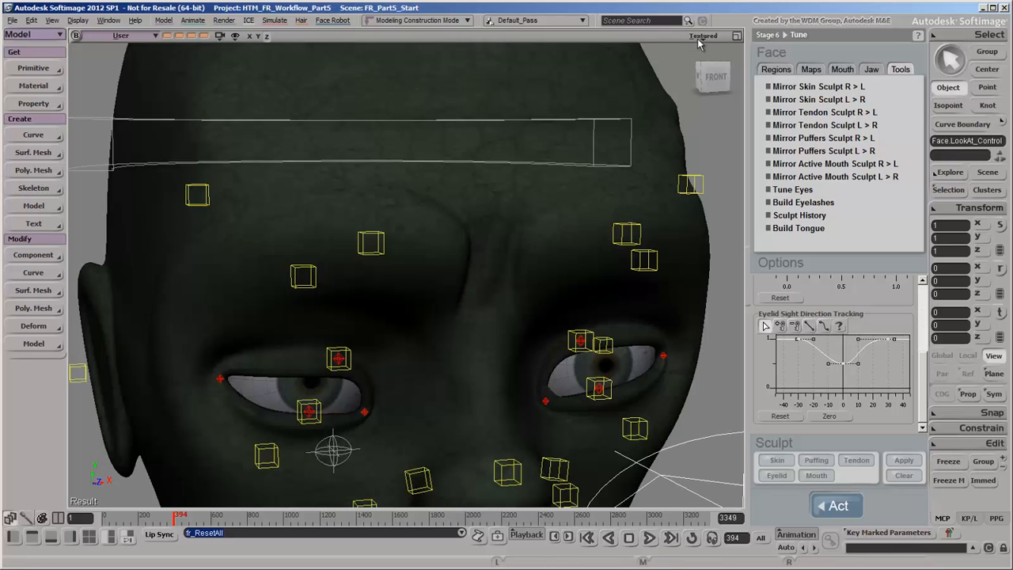
Step: Show the head in plain Shaded display at frame 1
left_click(702, 37)
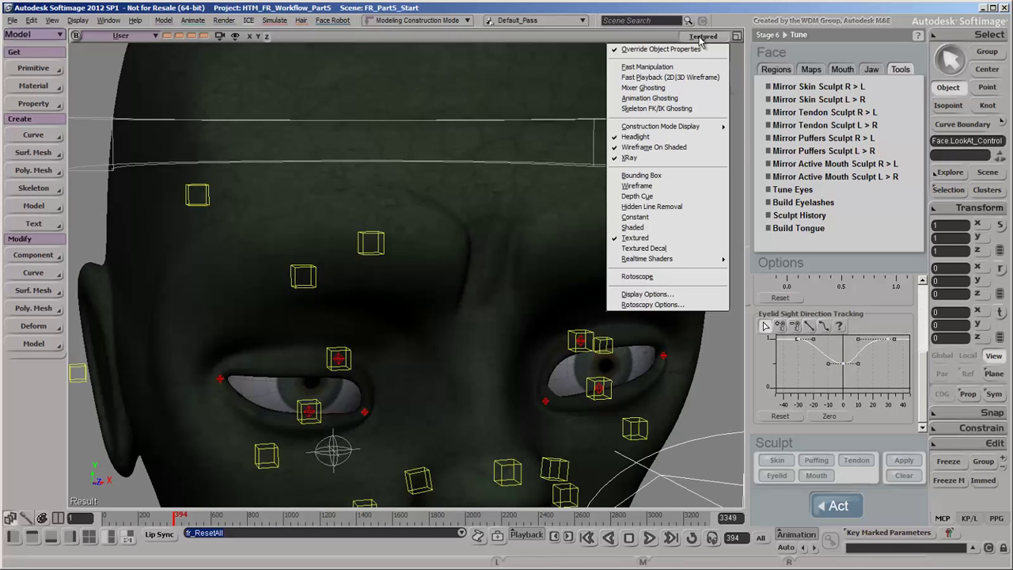
left_click(676, 228)
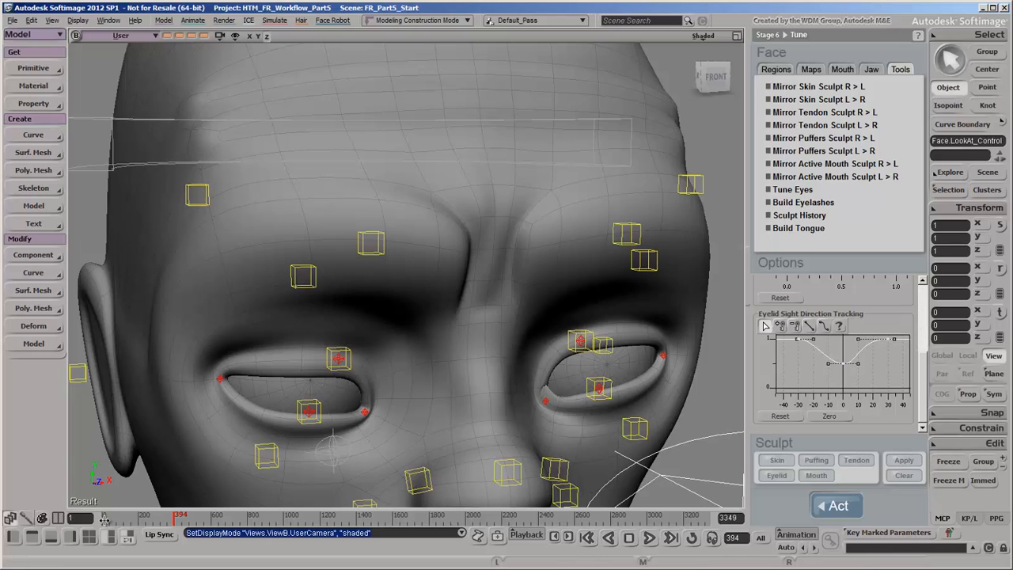
left_click(103, 519)
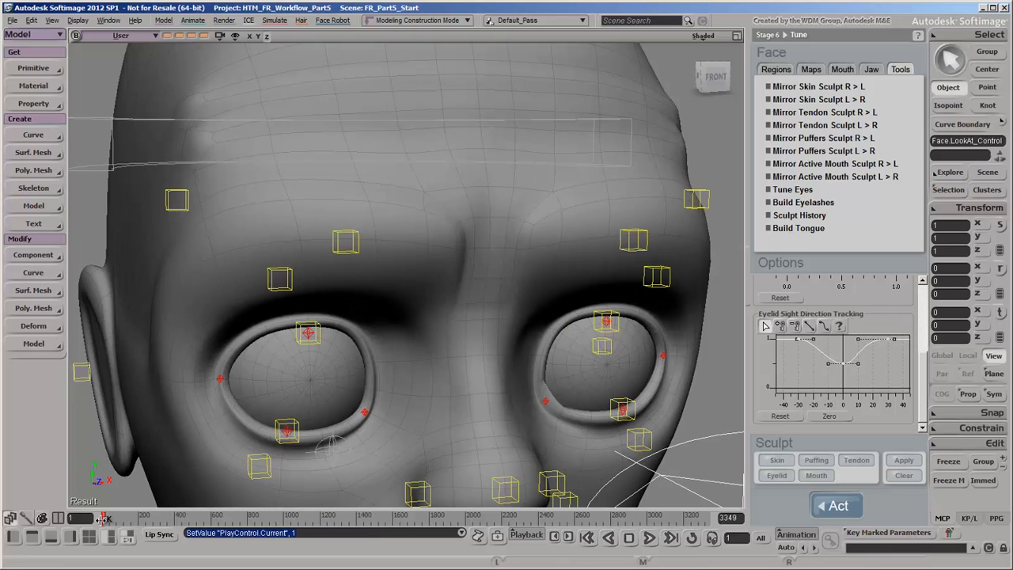
Step: Pull both mid-eyebrow controls down into a trial frown, then undo the move
left_click(357, 254)
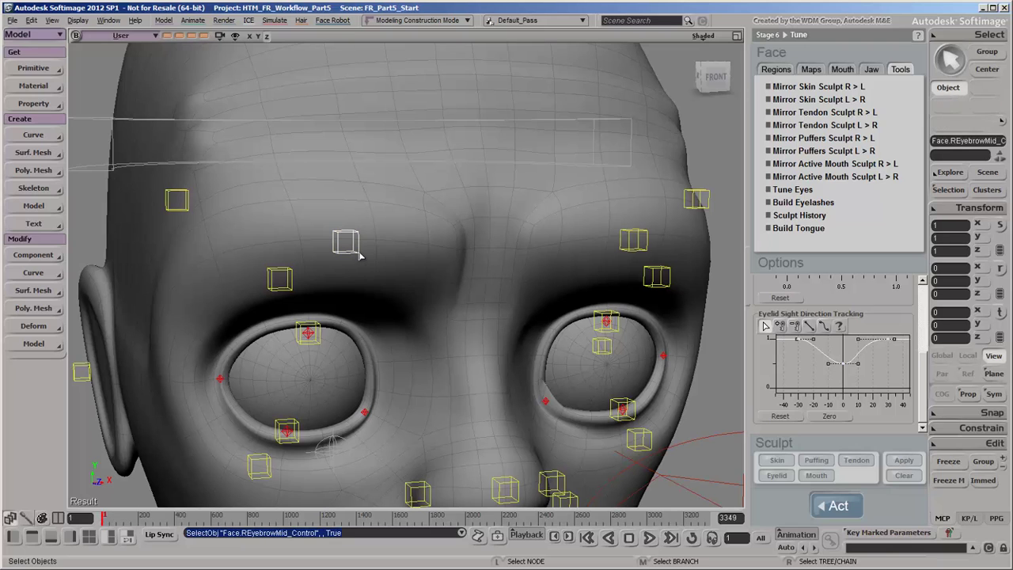
left_click(630, 241, "ctrl")
key("v")
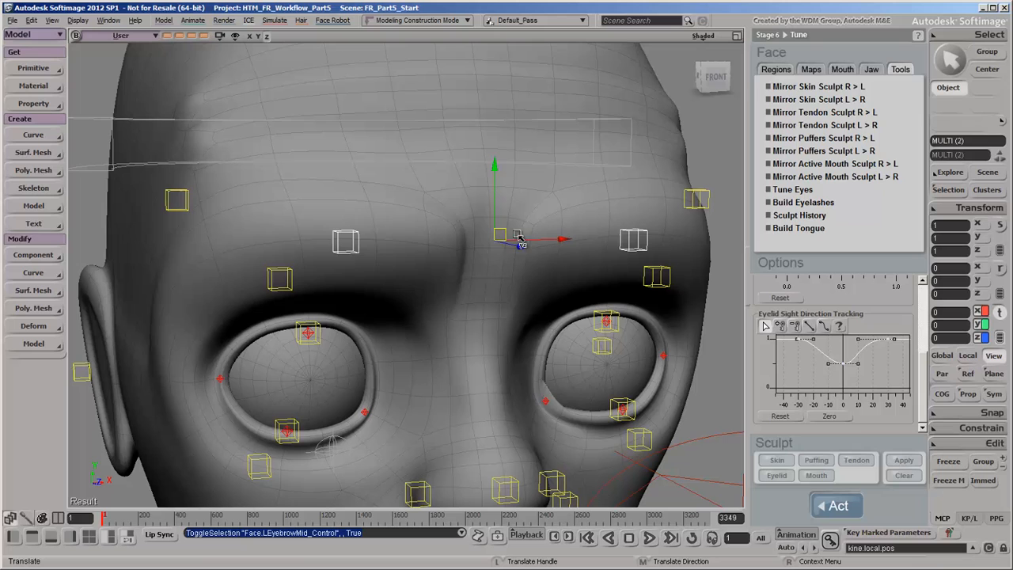
left_click_drag(494, 206, 488, 319)
key("ctrl+z")
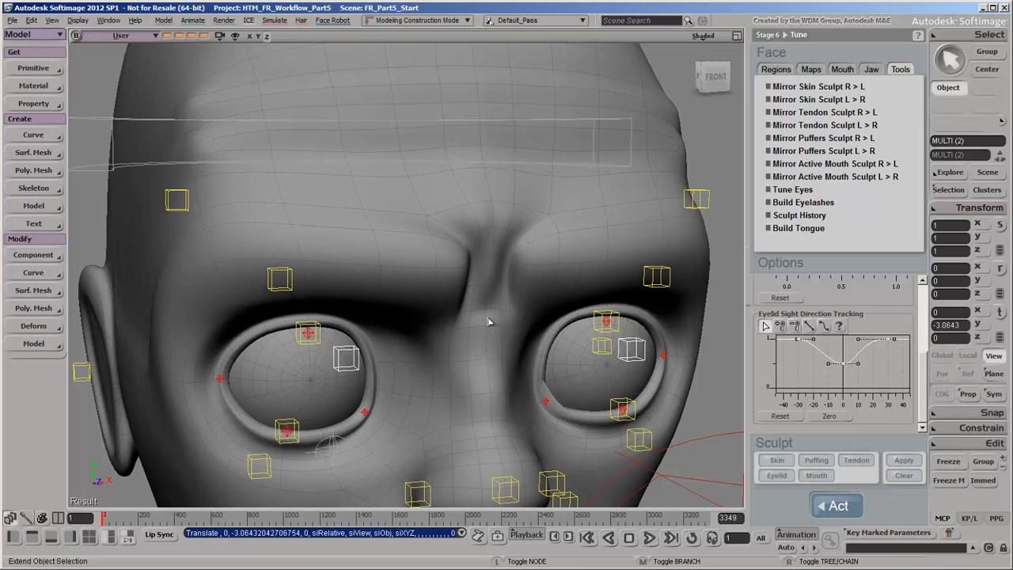
key("Escape")
key("F3")
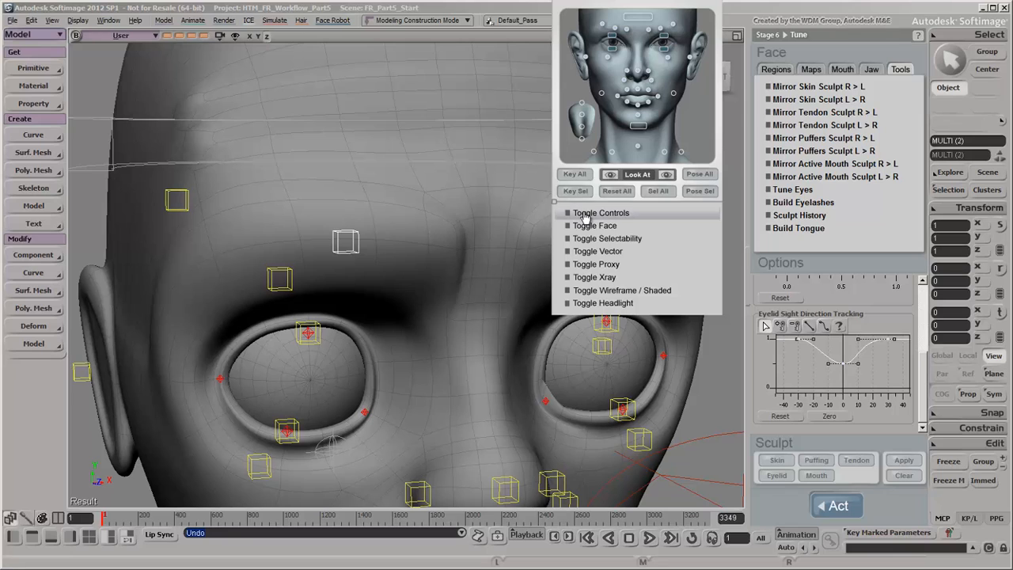
Step: Hide the face controls, go to frame 333 and start a Sculpt > Skin session on the head
left_click(600, 212)
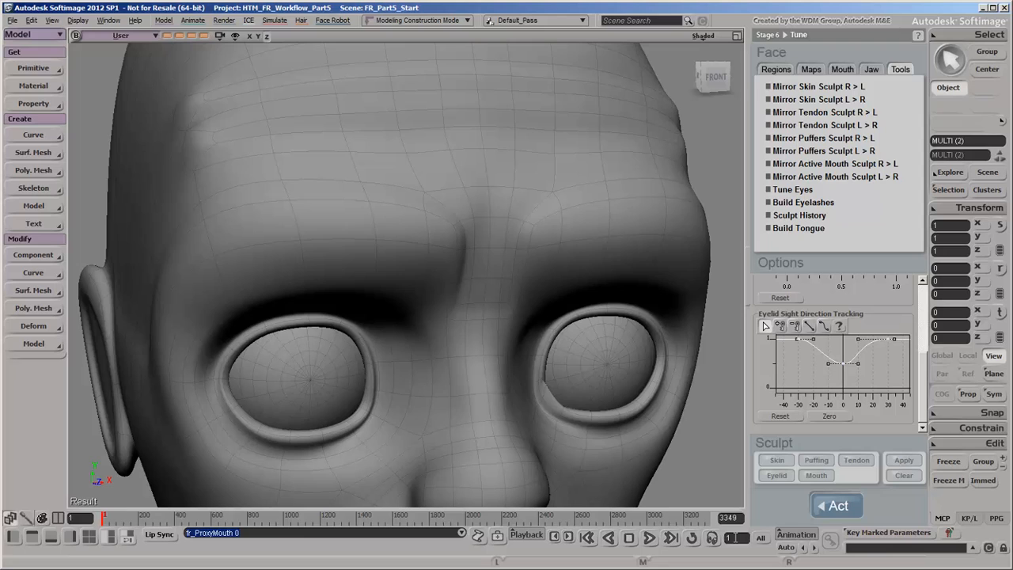
left_click(166, 516)
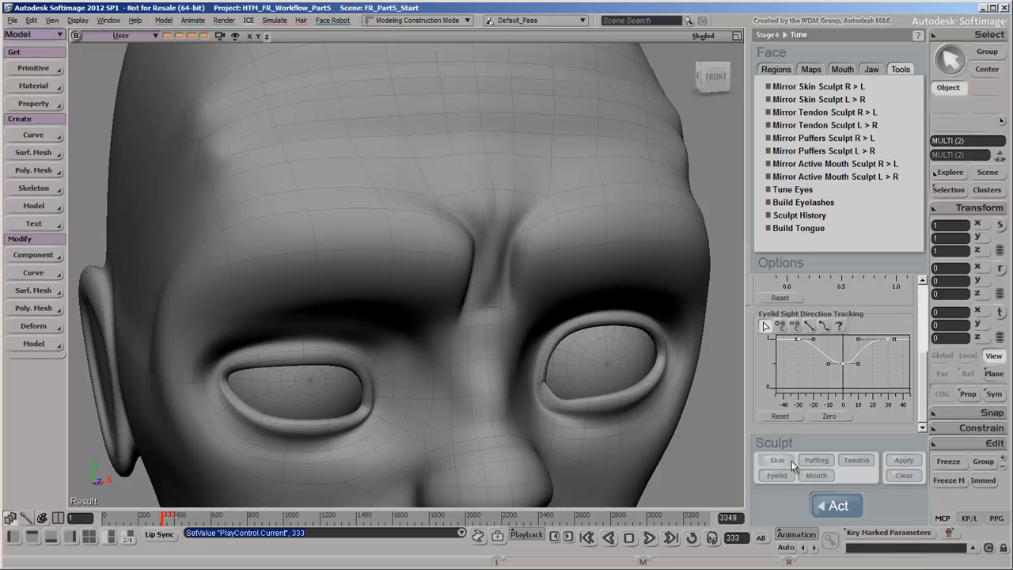
left_click(791, 461)
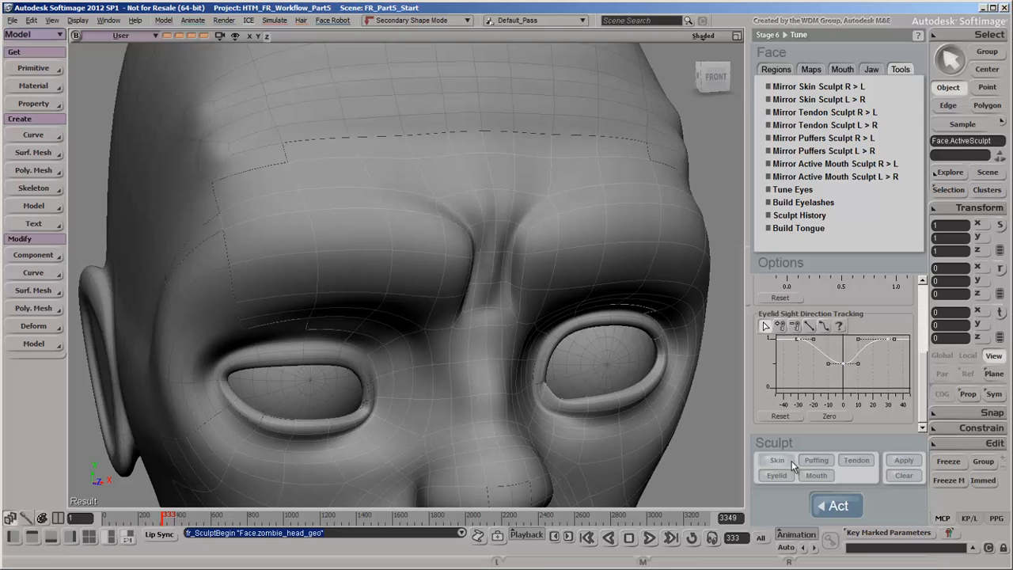
Step: Check the ActiveSculpt cluster in the Explorer, then rectangle-select polygons across the brow and cheeks
key("8")
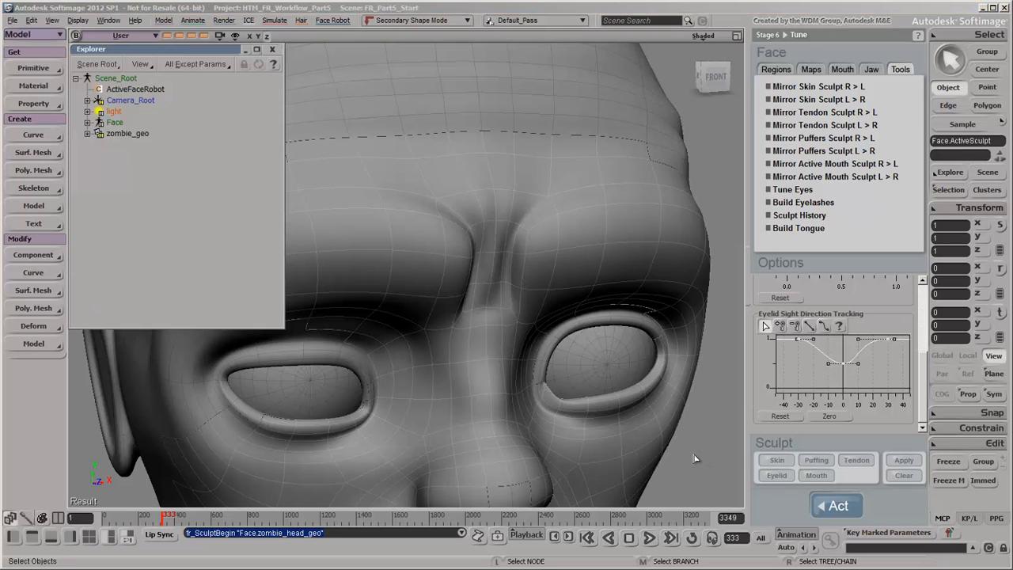
scroll(159, 198, "down", 5)
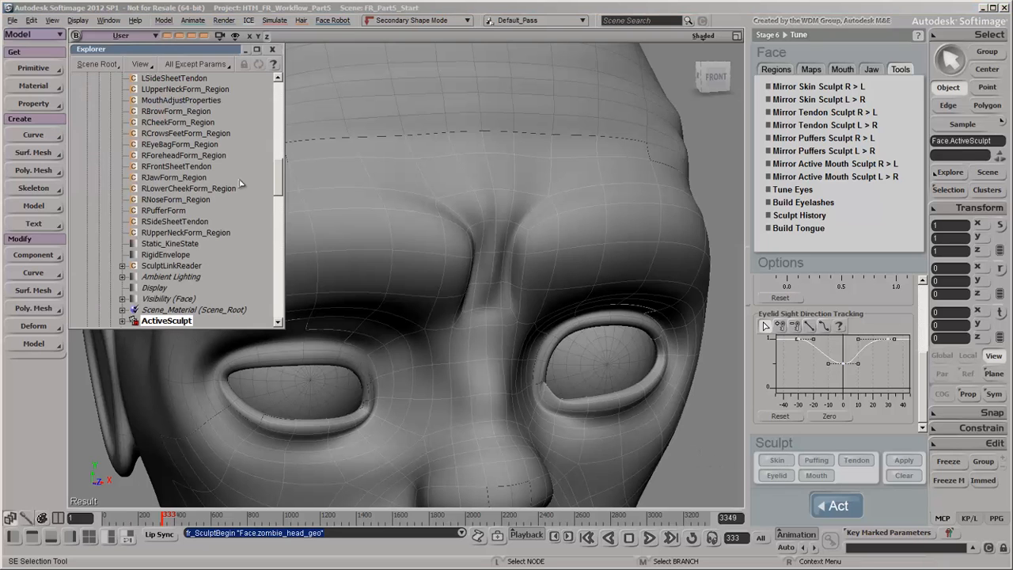
left_click_drag(279, 181, 279, 206)
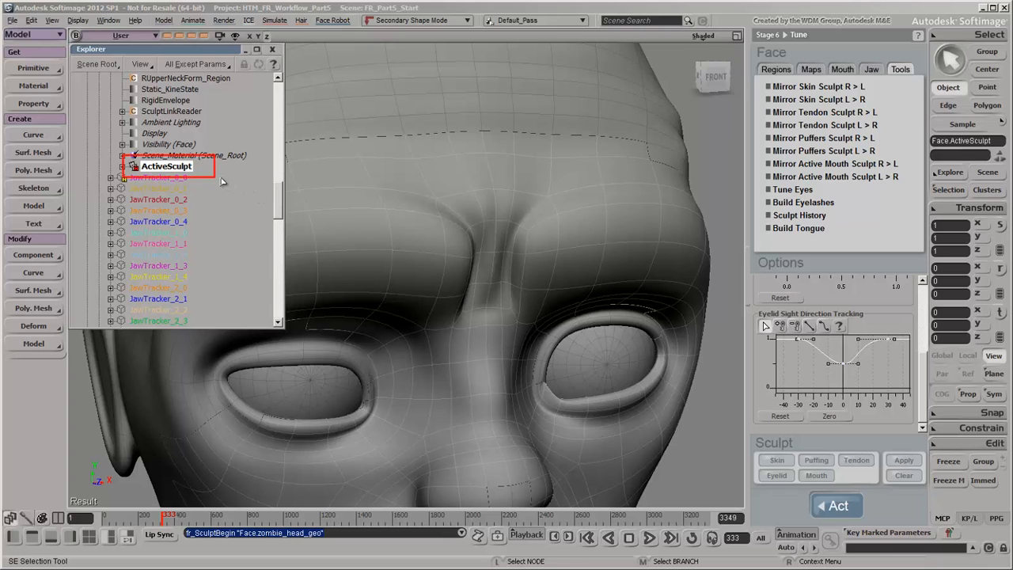
left_click(272, 49)
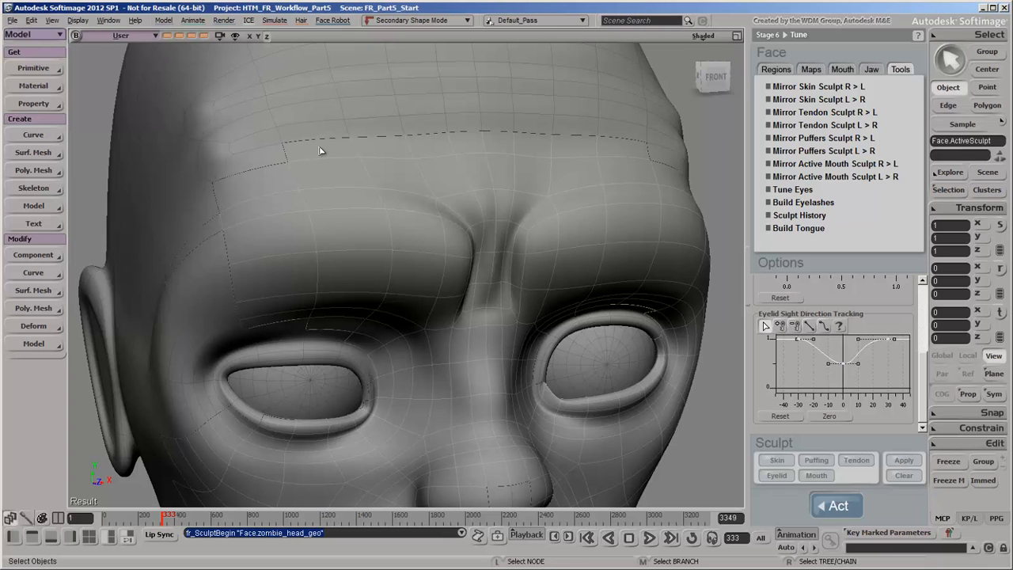
scroll(321, 153, "down", 3)
scroll(321, 152, "down", 2)
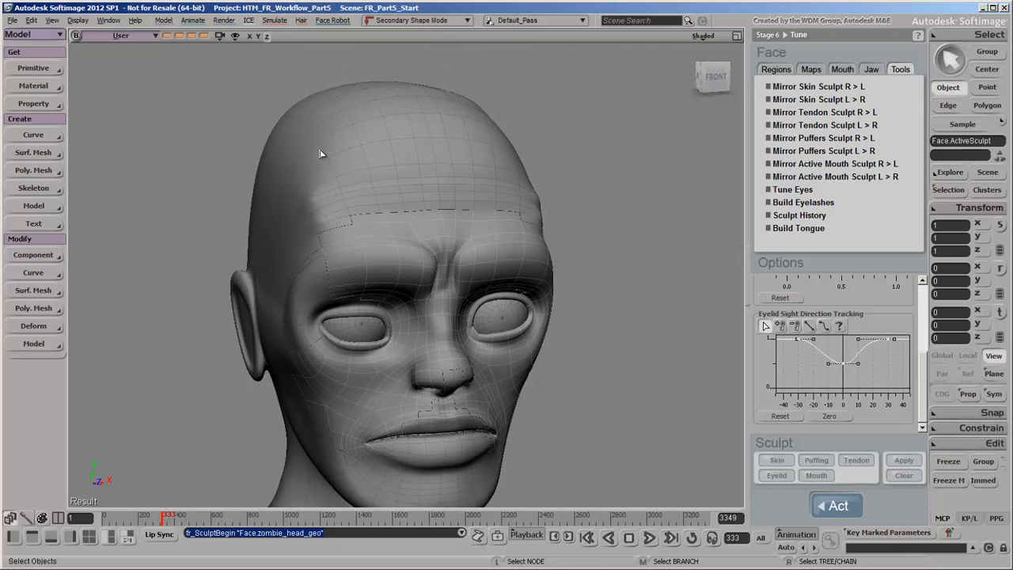
left_click(987, 104)
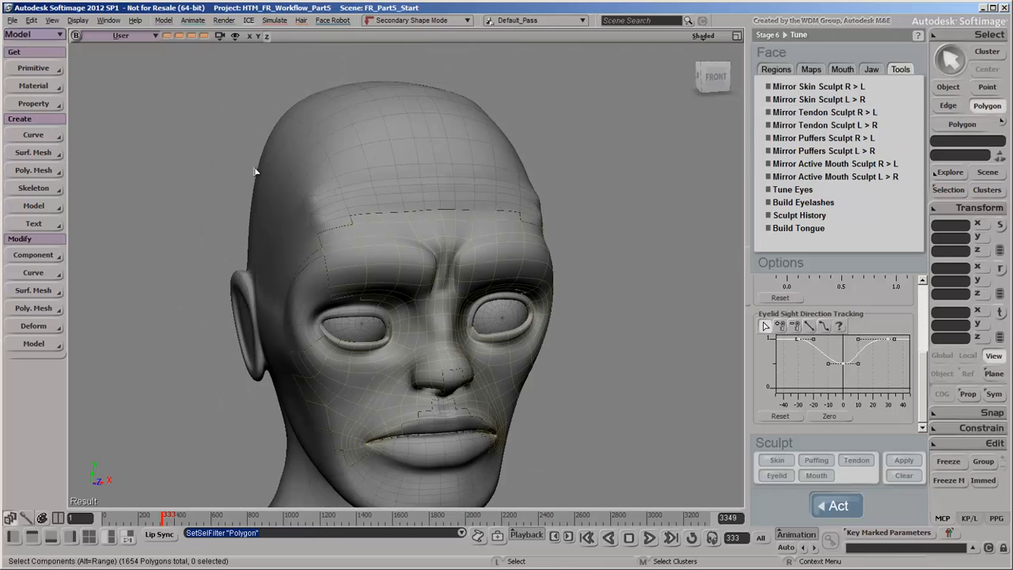
left_click_drag(252, 168, 599, 477)
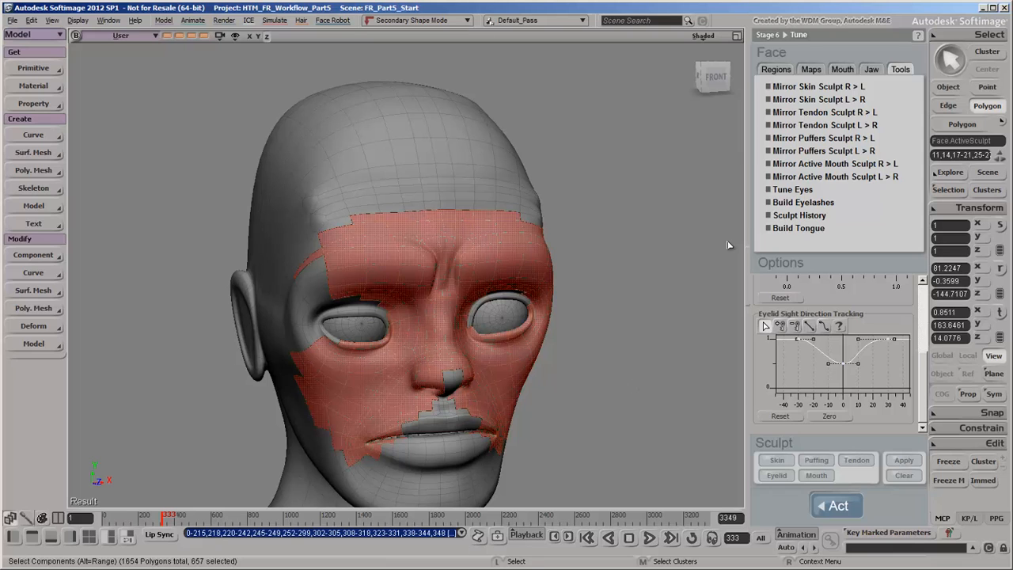
Step: Activate the Tweak Component Tool with proportional falloff and symmetry enabled
left_click(948, 87)
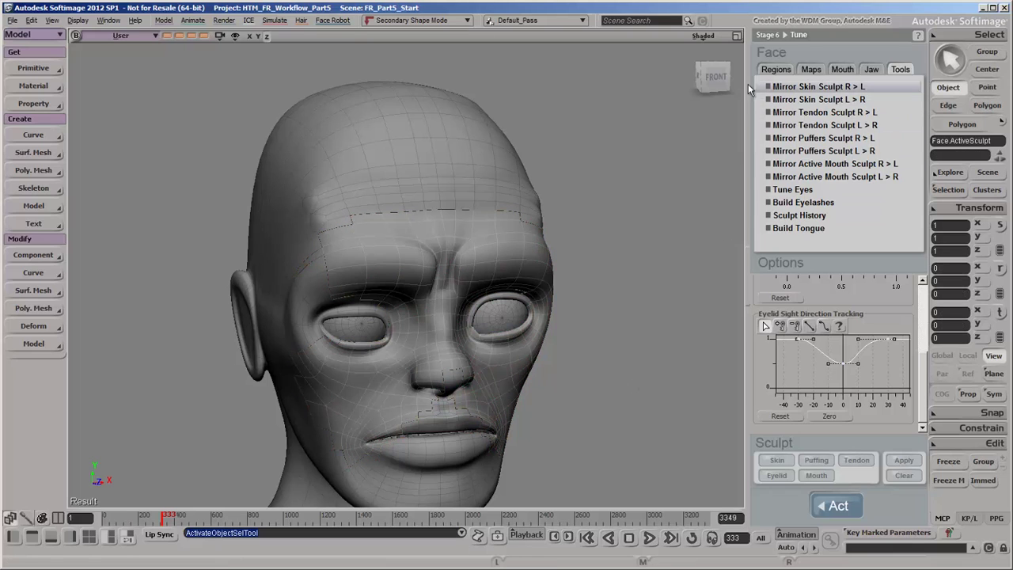
left_click(204, 36)
left_click(163, 20)
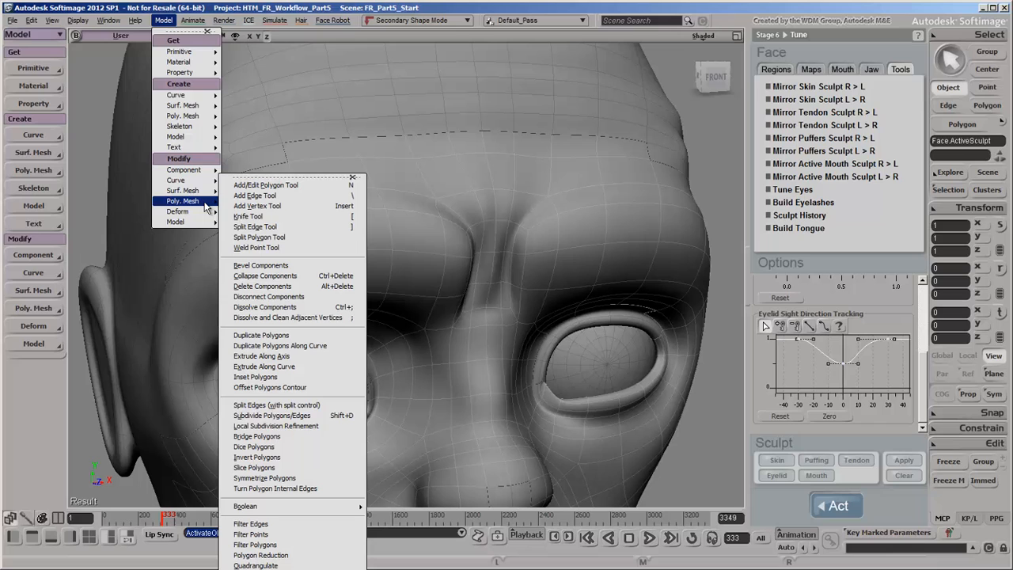
mouse_move(185, 169)
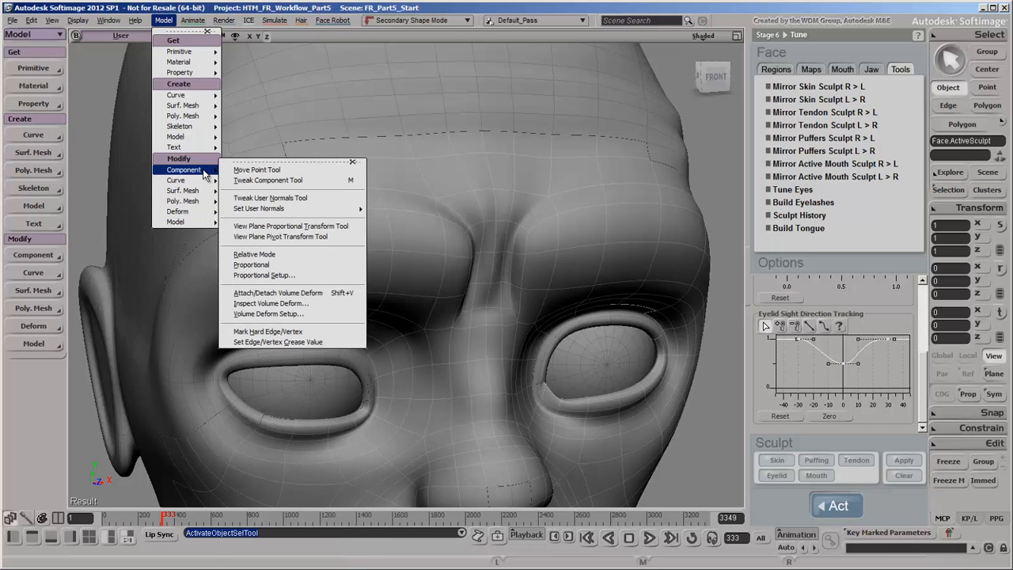
left_click(320, 180)
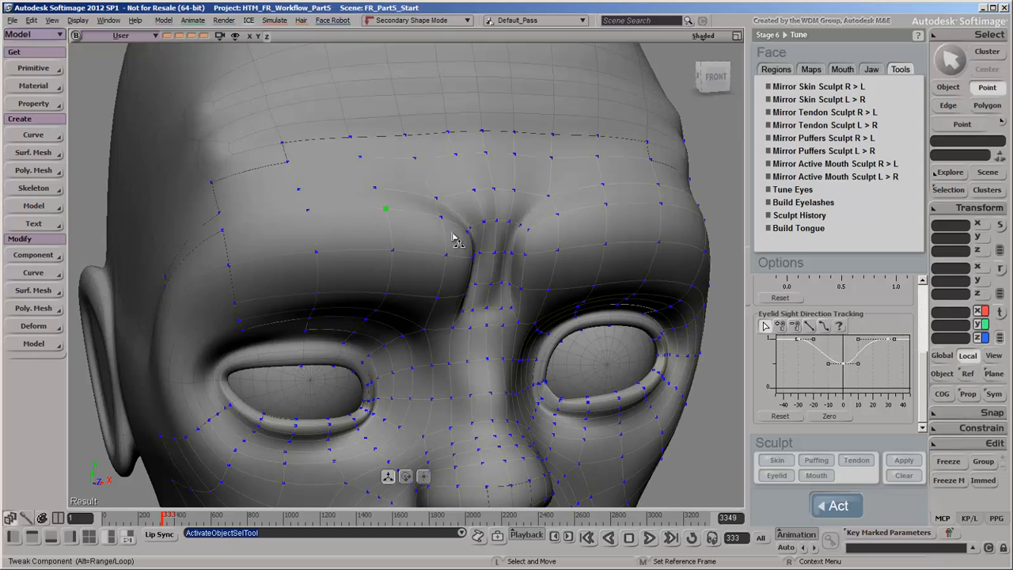
left_click(968, 394)
left_click(994, 394)
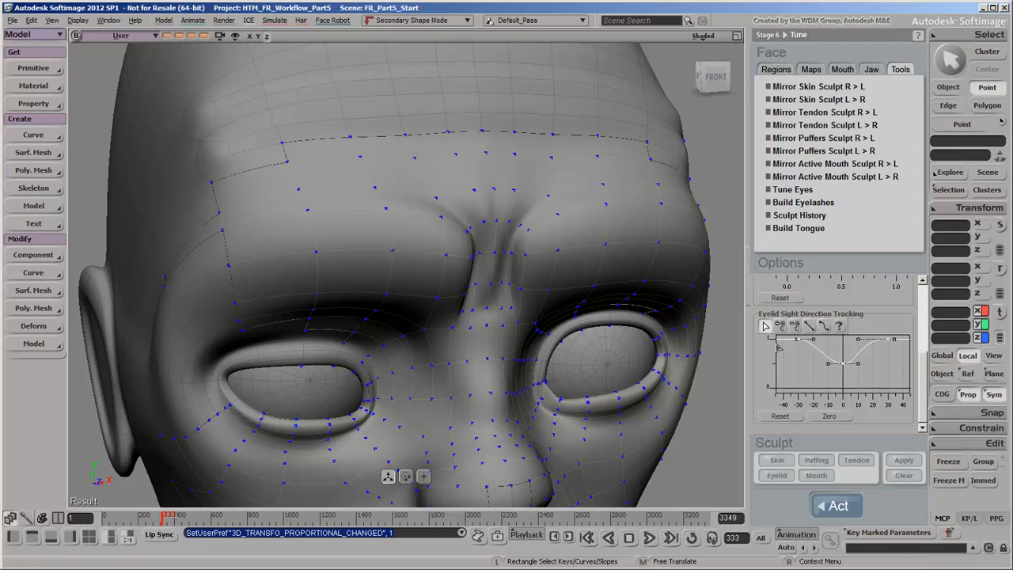
Step: Pick the glabella polygons and push them in to carve a crease between the brows
left_click(512, 261)
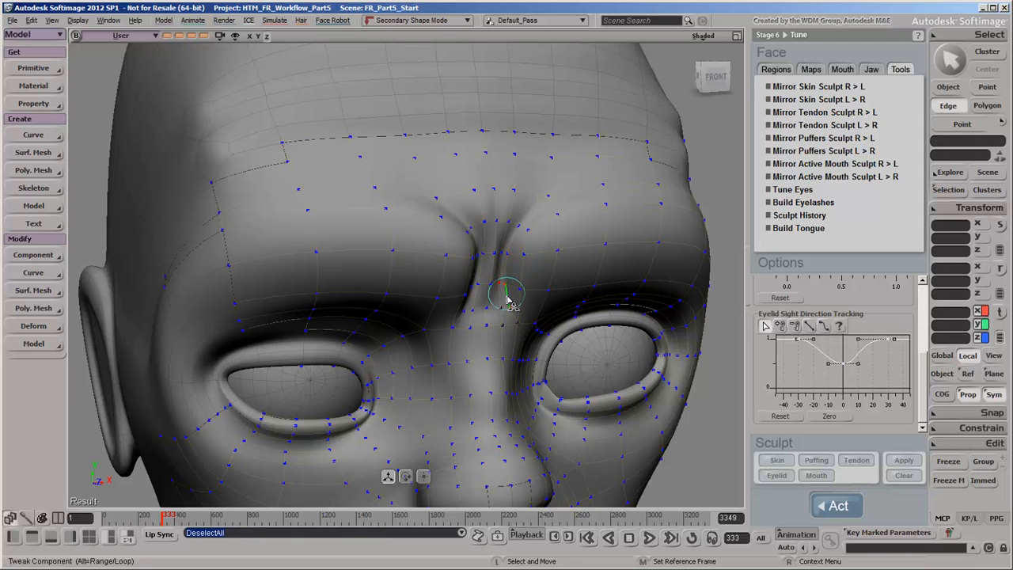
key("ctrl+shift+a")
left_click(459, 228)
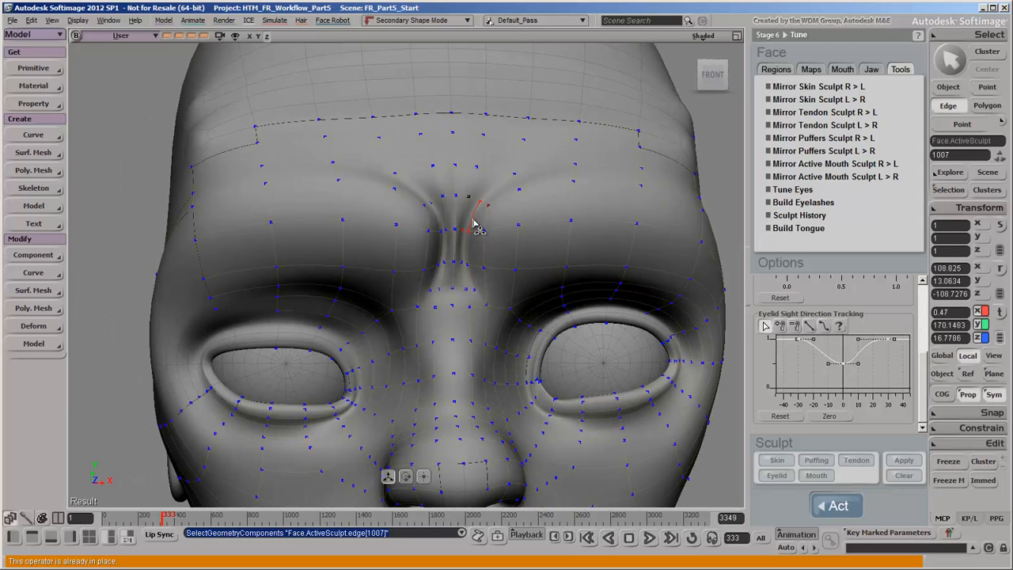
left_click(448, 176)
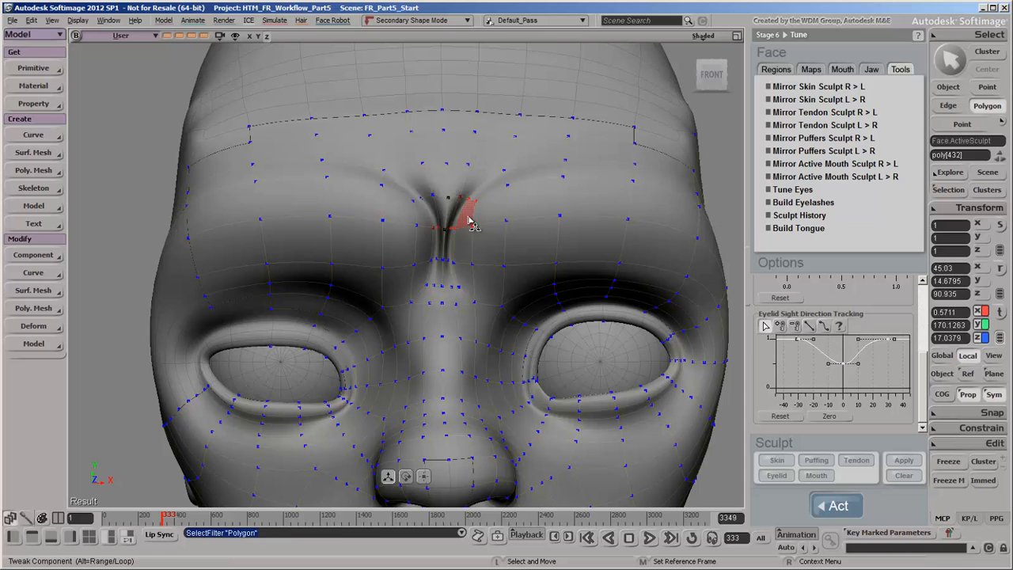
left_click_drag(470, 226, 431, 222)
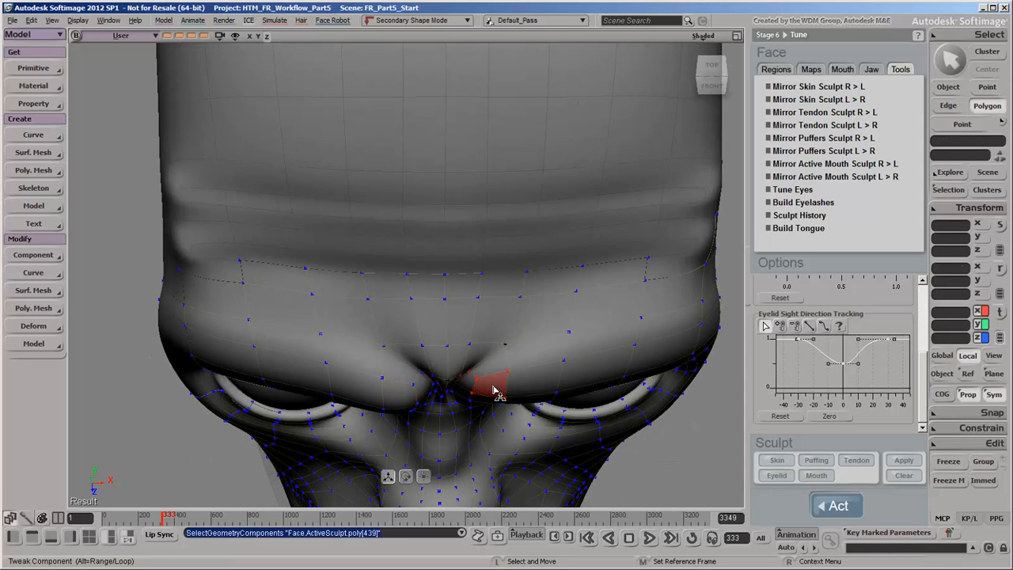
Step: Pick and release edges around the nose bridge and brow centre to check the crease shape
left_click(431, 388)
left_click(474, 372)
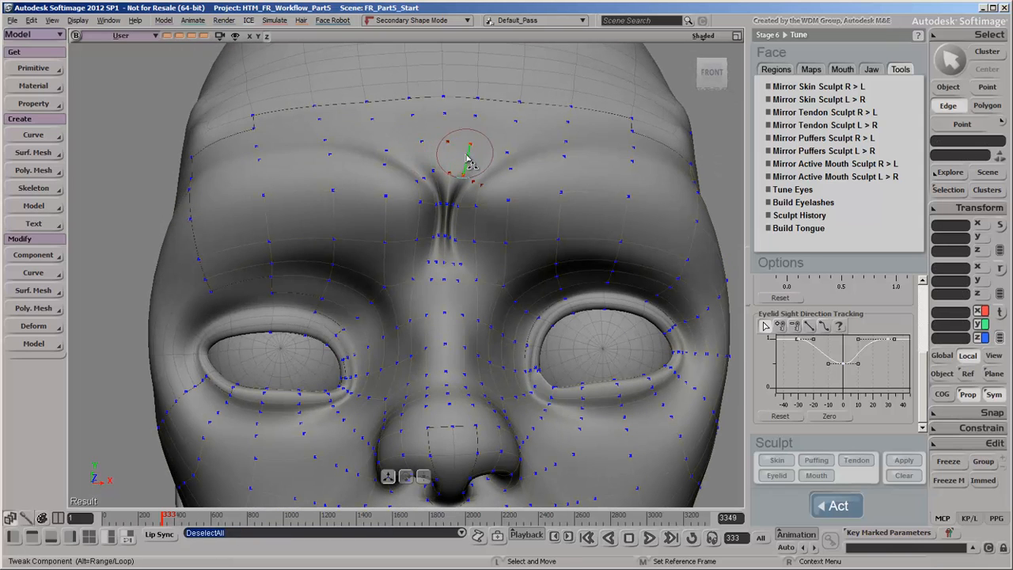
left_click(443, 269)
left_click(447, 241)
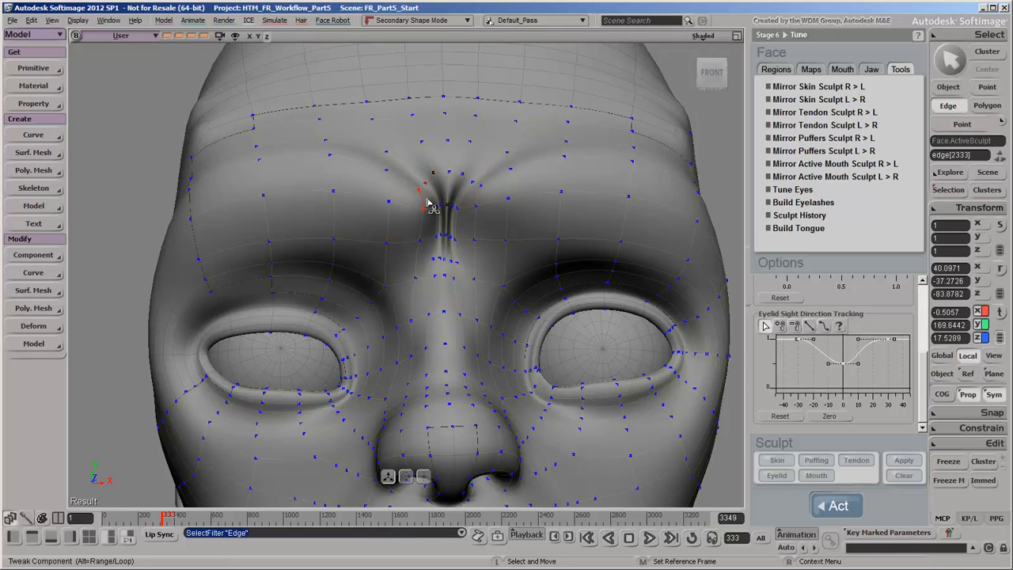
left_click(467, 202)
left_click(904, 461)
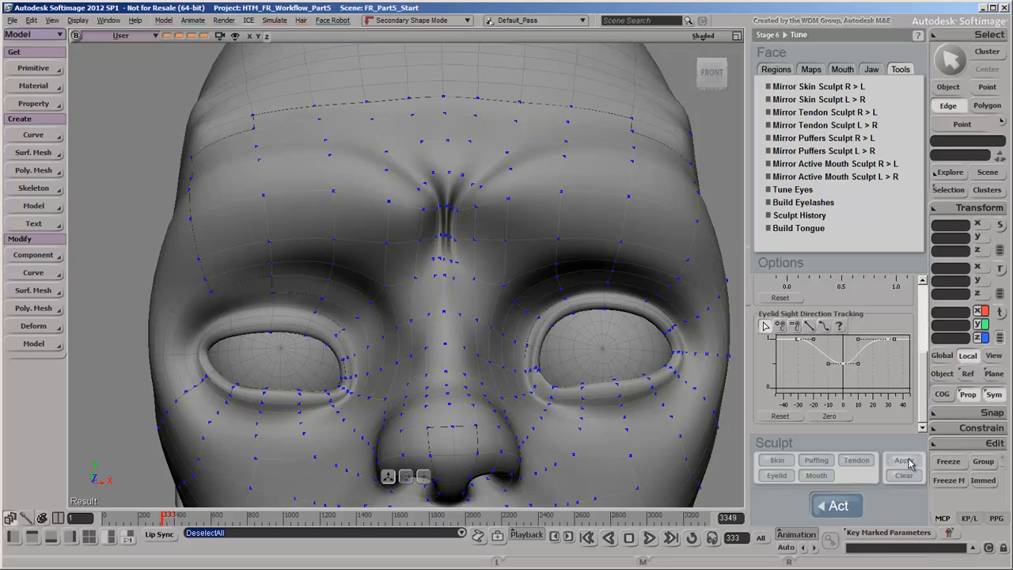
Step: Apply the sculpt session and bring up the Sculpt History listing the new skin sculpt
left_click(905, 461)
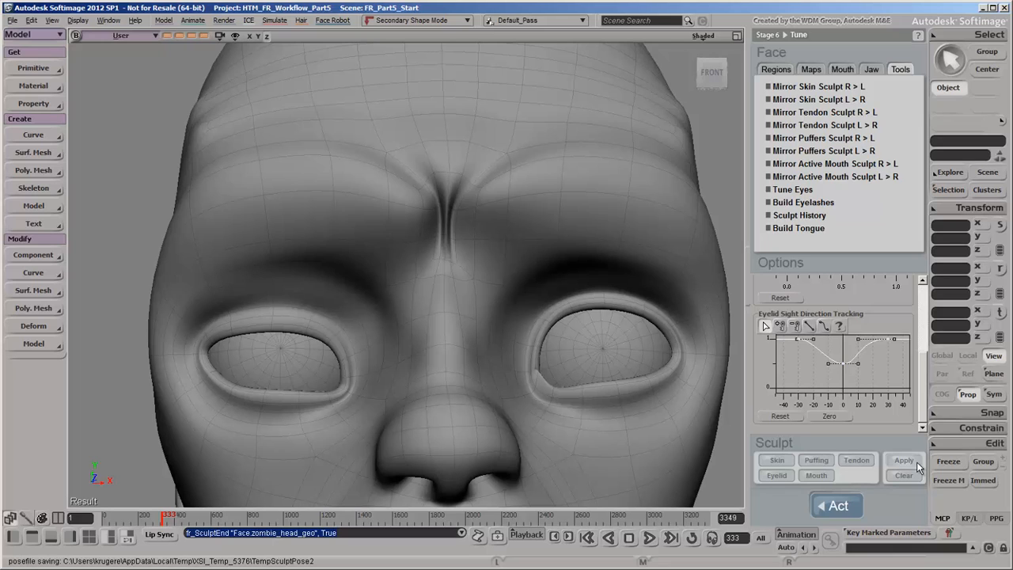
left_click(851, 213)
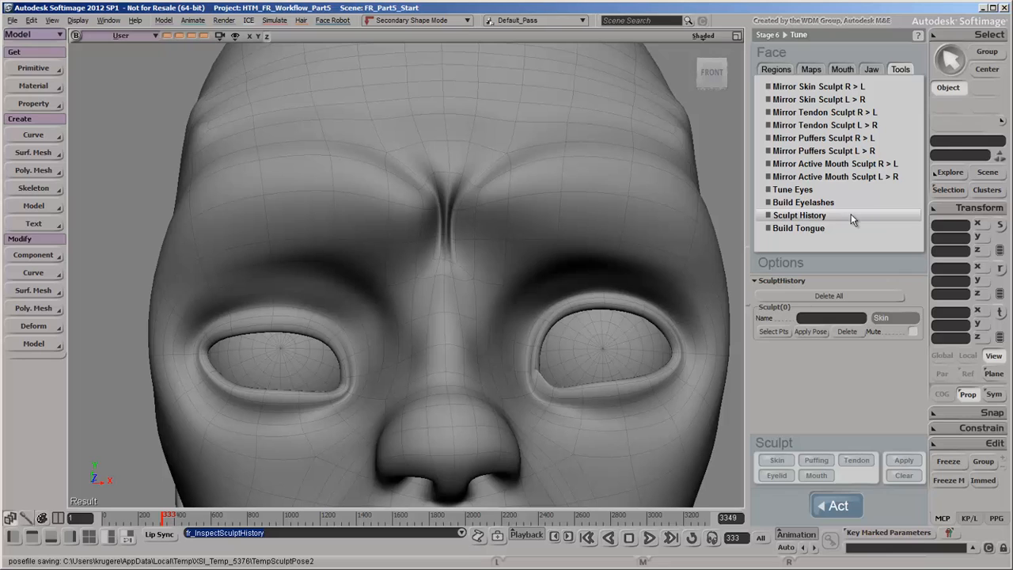
Step: Reopen Sculpt History and name the skin sculpt 'frown crease'
left_click(842, 69)
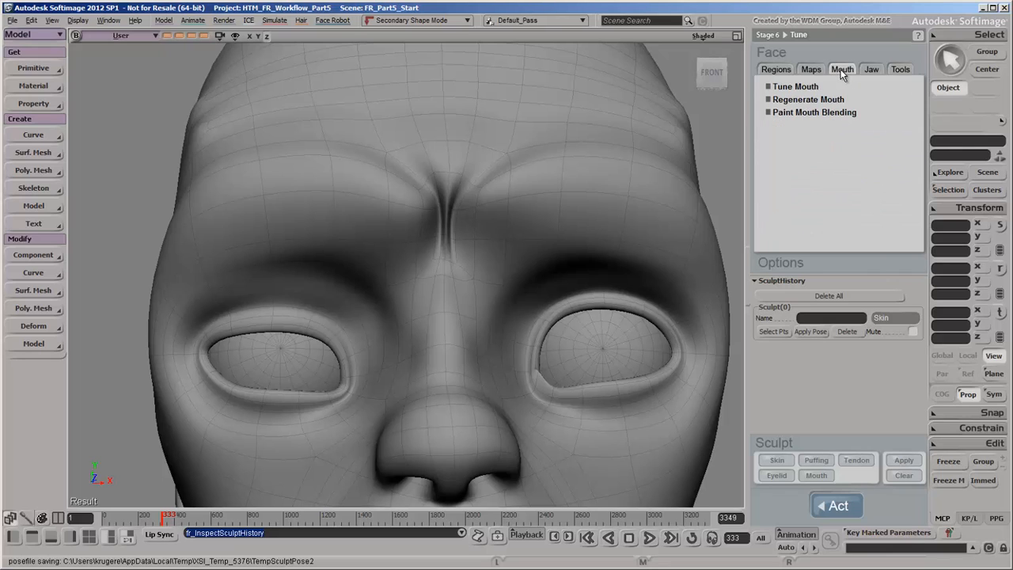
left_click(844, 84)
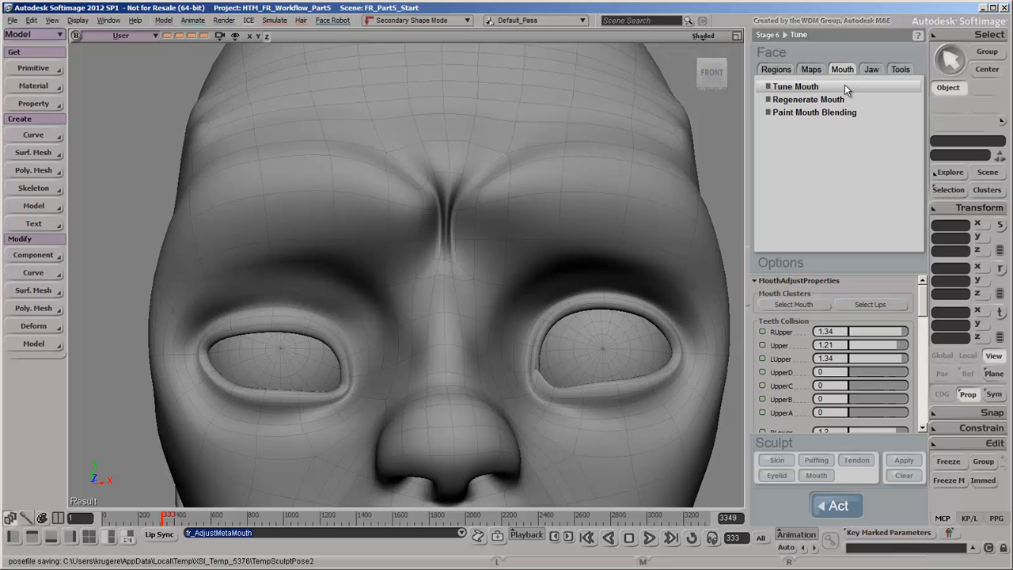
left_click(901, 69)
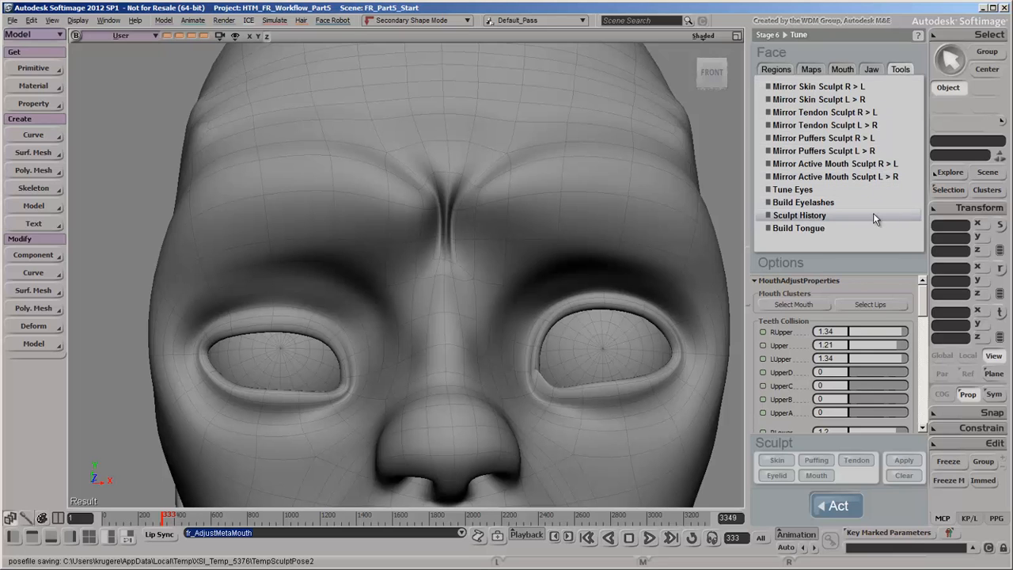
left_click(799, 216)
type("frown crease")
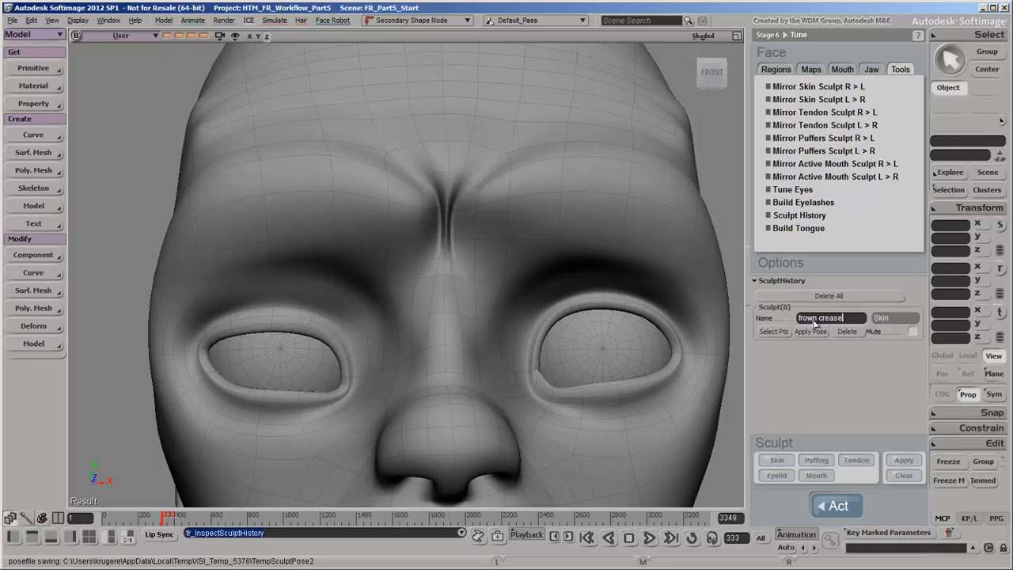
key("Return")
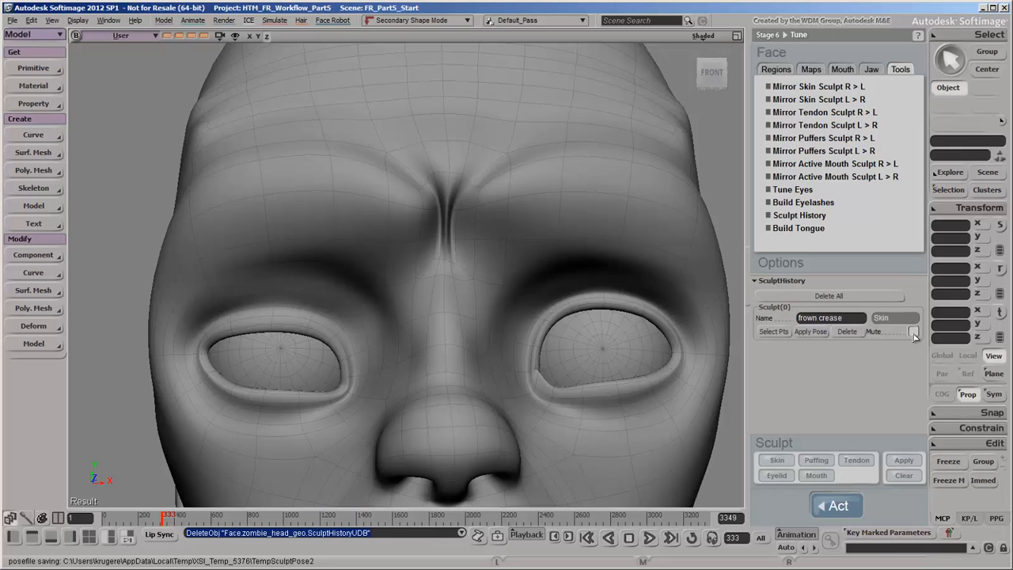
Step: Toggle Mute on the frown crease to compare the face with and without it, leaving it muted
left_click(913, 332)
left_click(914, 333)
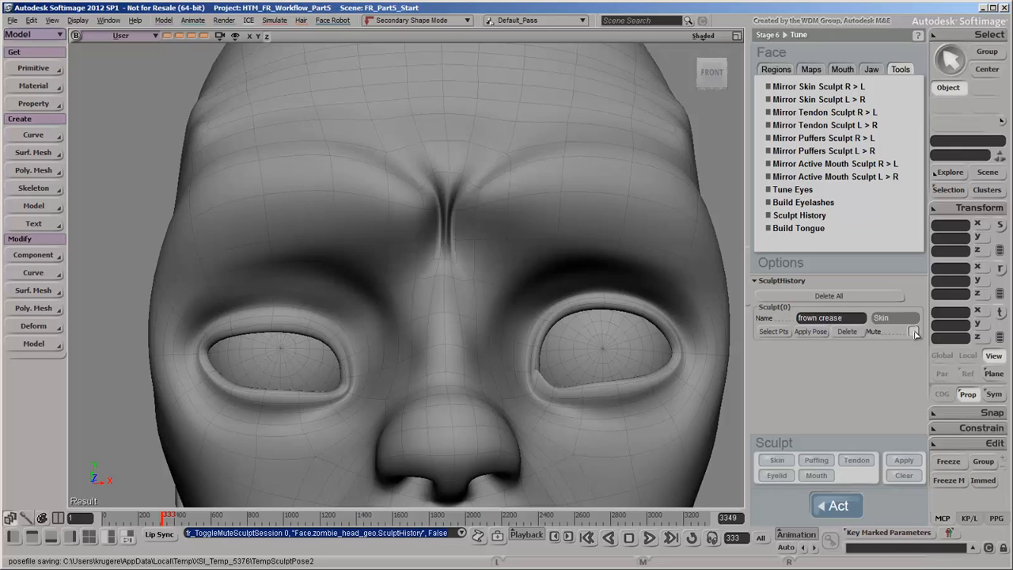
left_click(914, 332)
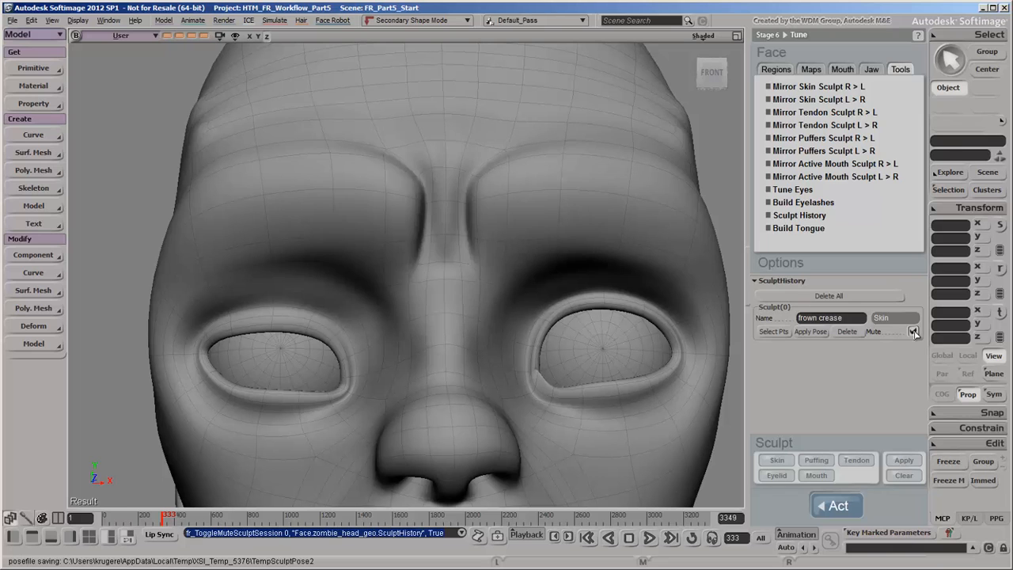
Step: Unmute the frown crease, Select Pts to see its affected brow points, then return to object selection
left_click(914, 333)
left_click(774, 331)
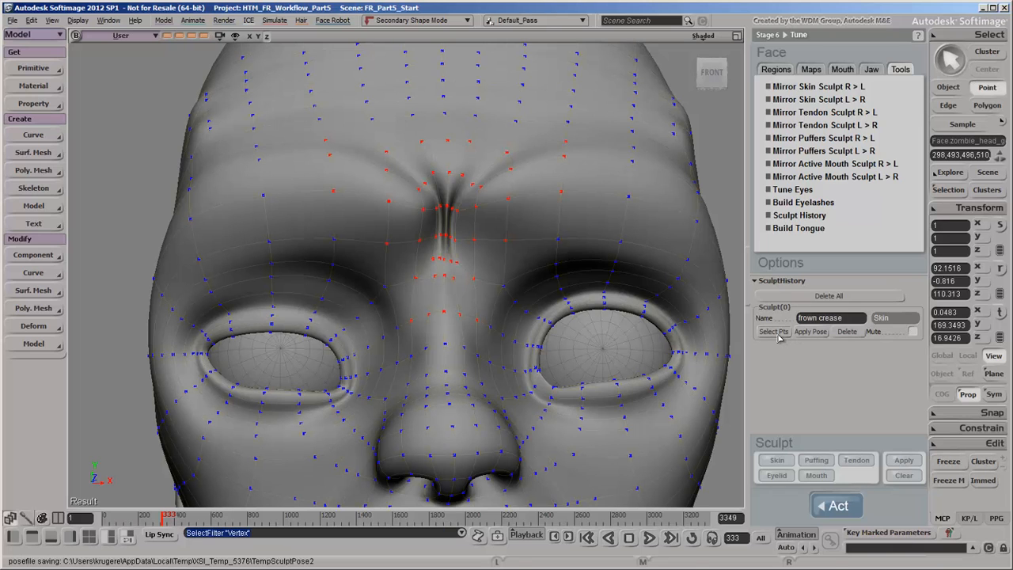
key("m")
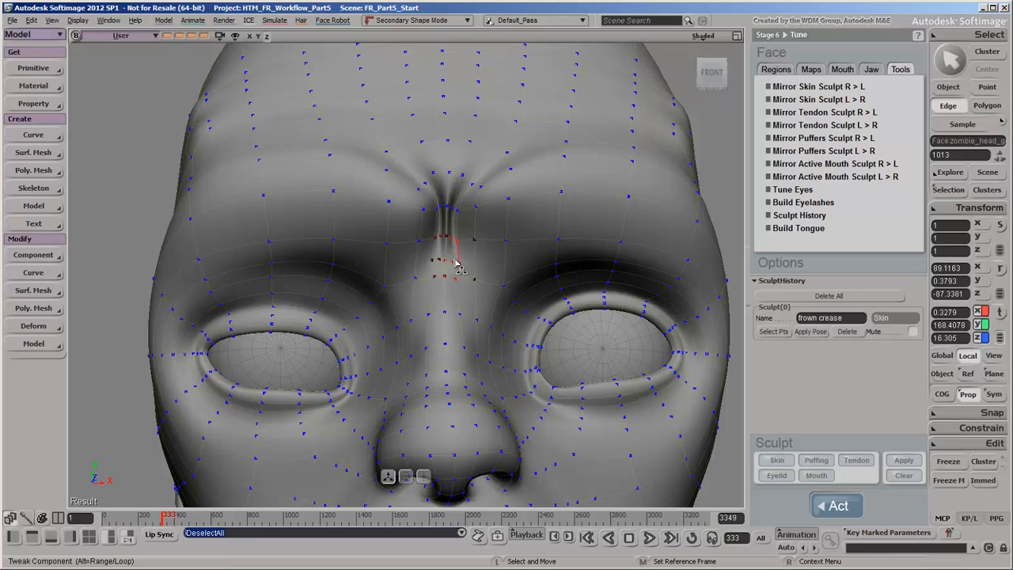
left_click(432, 225)
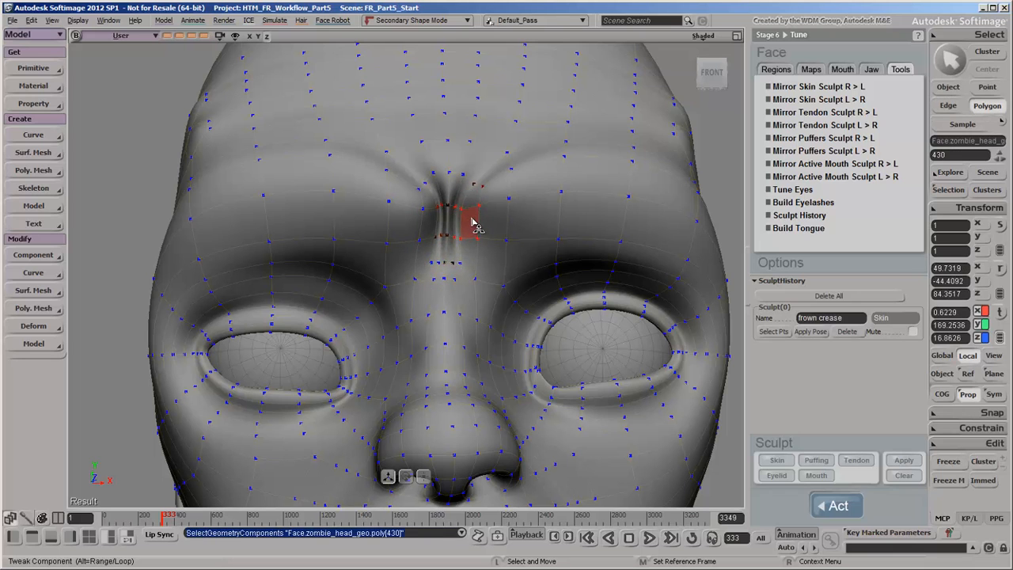
key("Escape")
key("space")
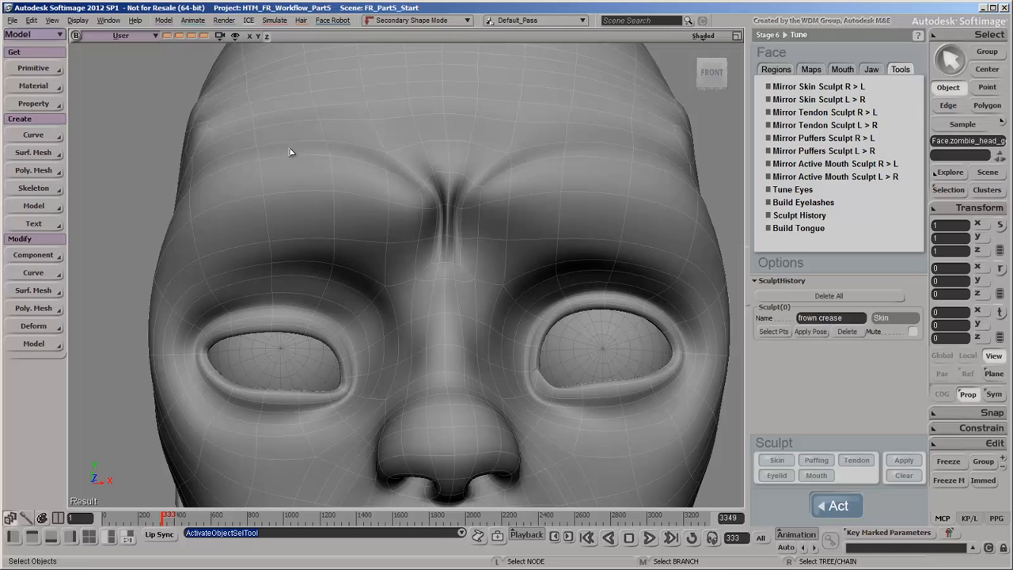
Step: Frame the whole head, show the face controls and scrub the timeline through the animation
left_click(168, 39)
middle_click(179, 151)
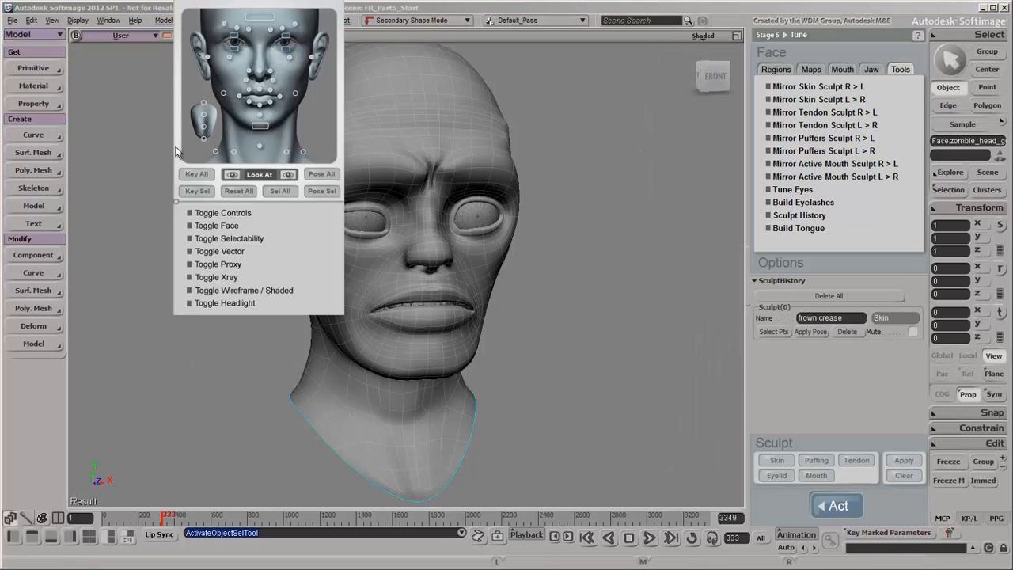
left_click(223, 213)
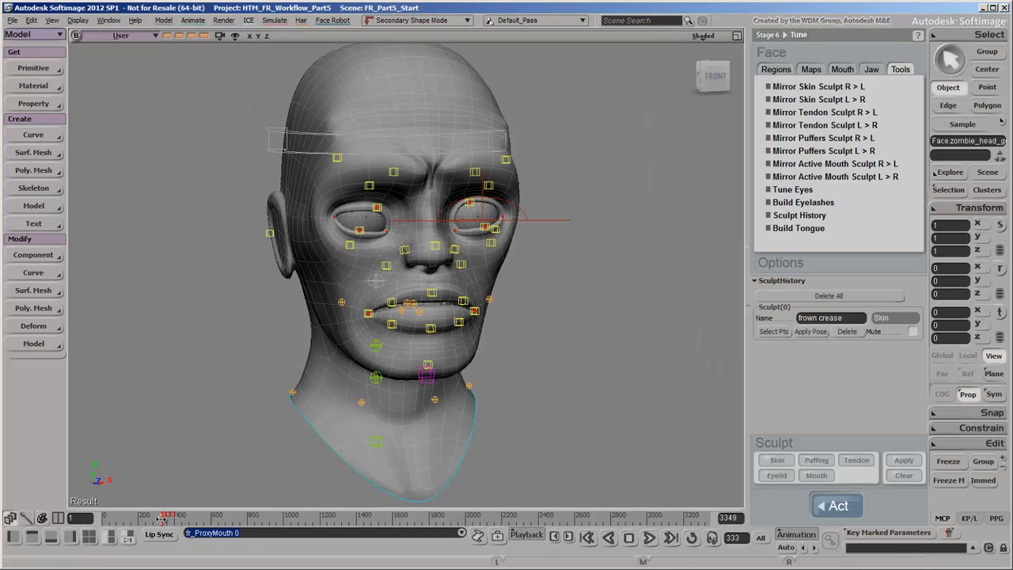
mouse_move(163, 516)
left_mouse_down()
mouse_move(153, 516)
mouse_move(162, 516)
left_mouse_up()
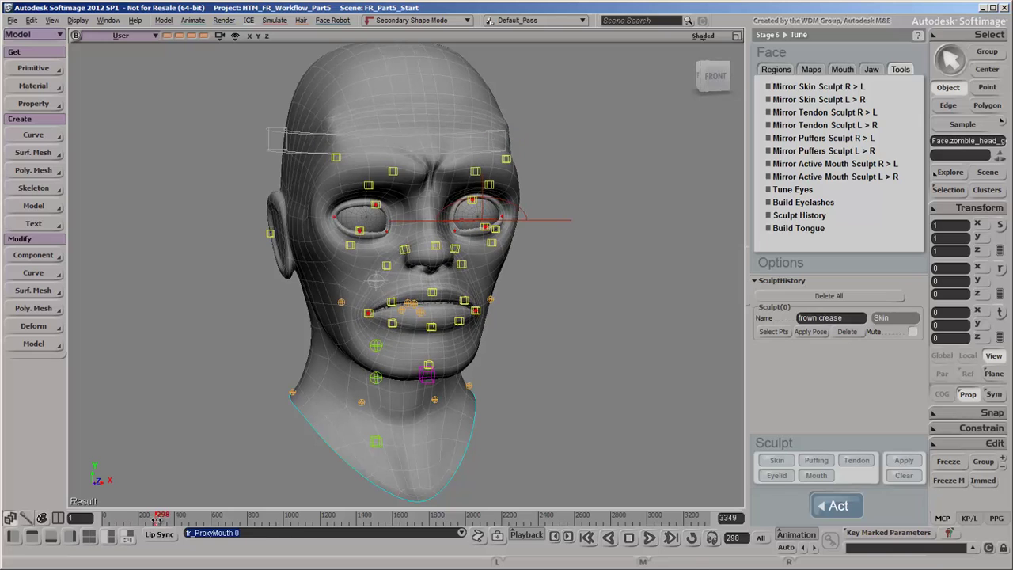
Step: Hide the face controls and show the head in Textured display with eyes
right_click(568, 239)
left_click(605, 243)
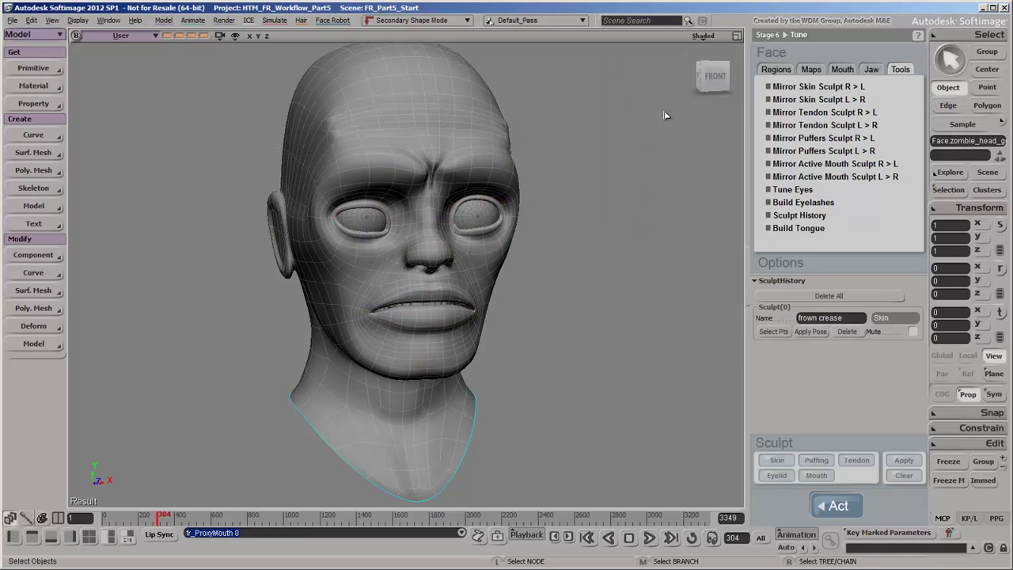
left_click(701, 37)
left_click(633, 235)
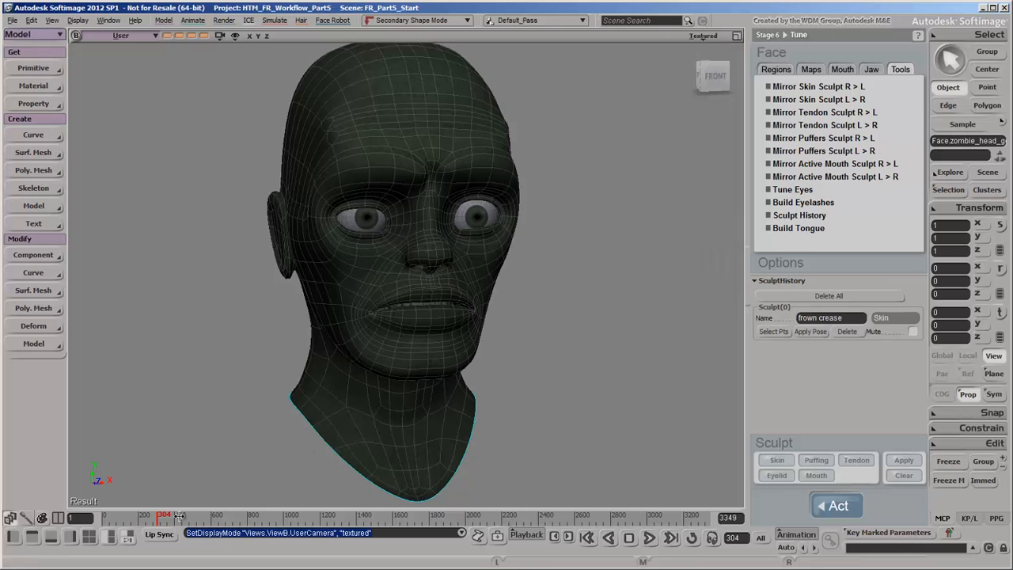